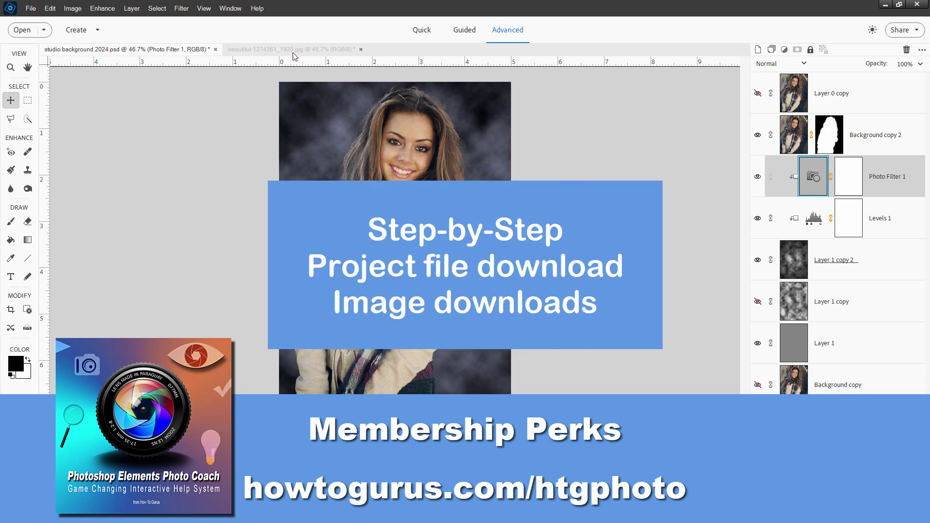
Step: Switch between the portrait and studio background 2024.psd tabs, then close the studio composite
left_click(291, 50)
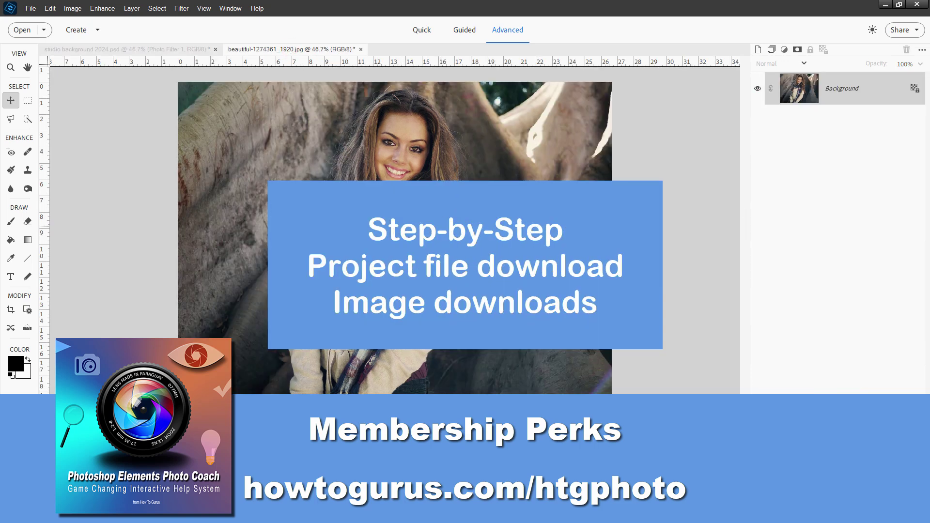
left_click(151, 50)
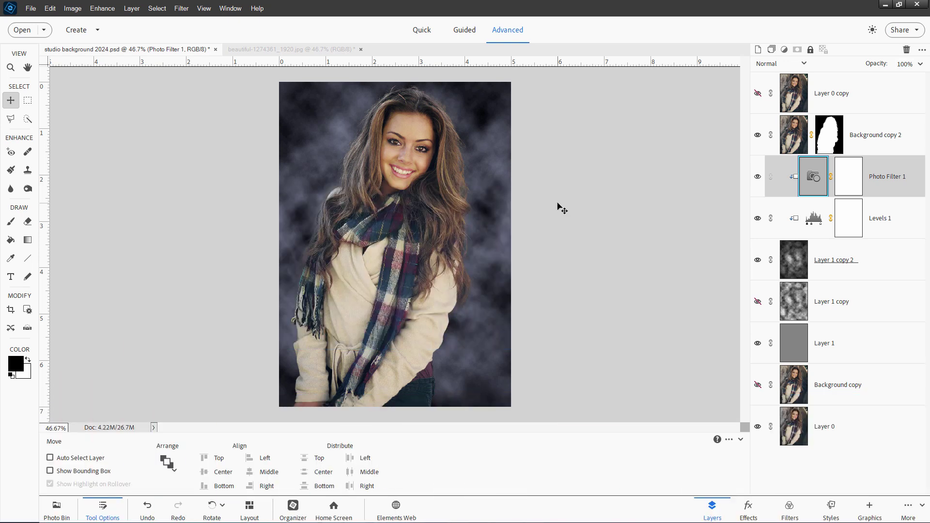
left_click(215, 49)
Step: Save the studio composite, then crop the portrait to 5 x 7 in centred on the woman
left_click(446, 190)
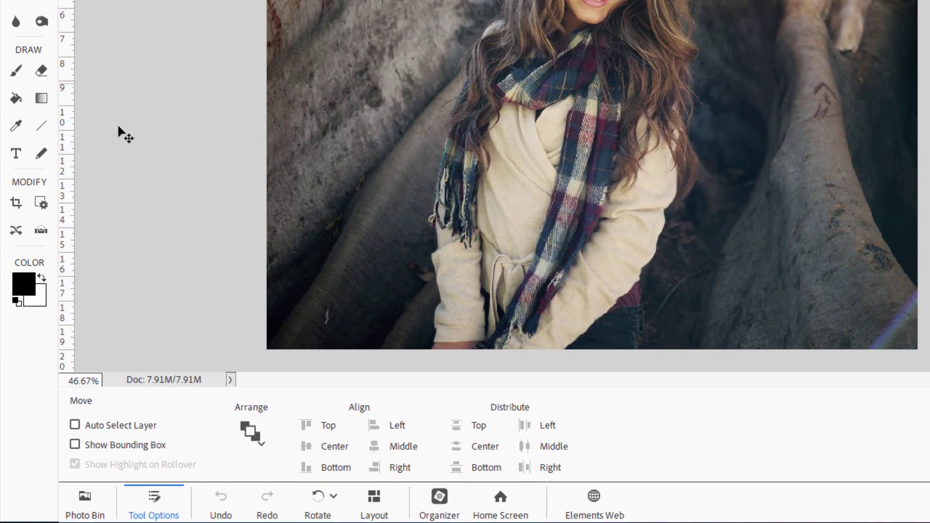
left_click(19, 202)
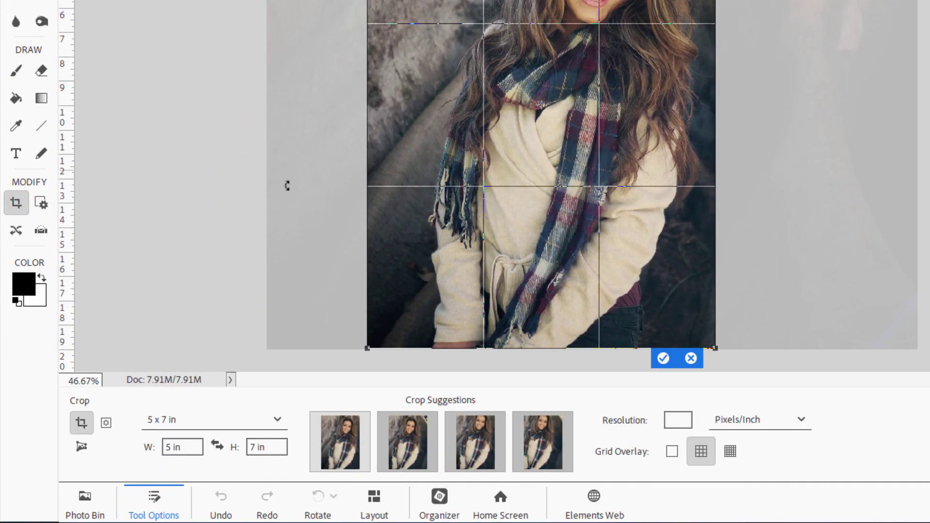
left_click(236, 417)
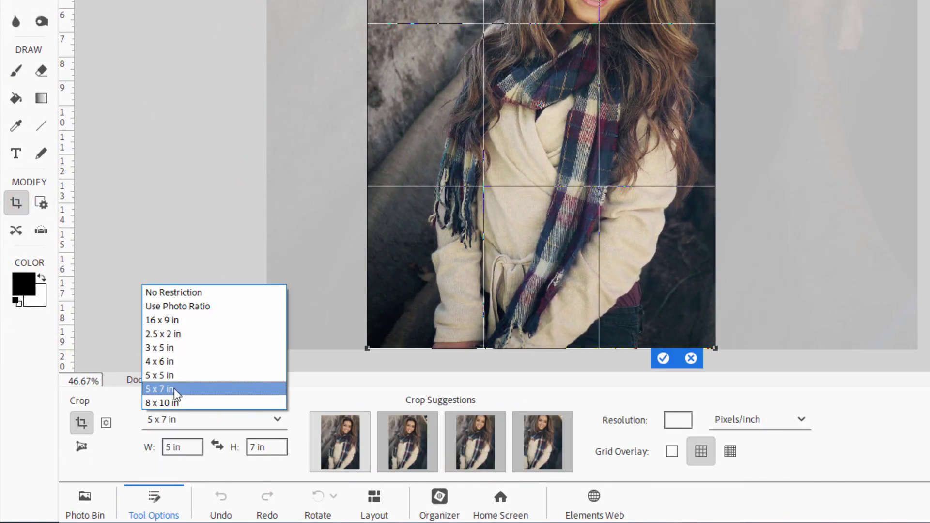
left_click(187, 389)
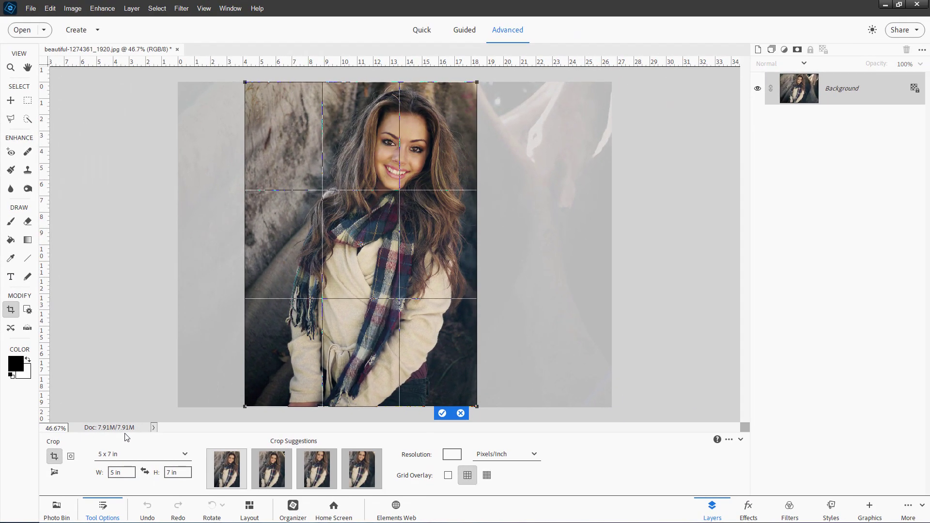
left_click_drag(276, 322, 300, 322)
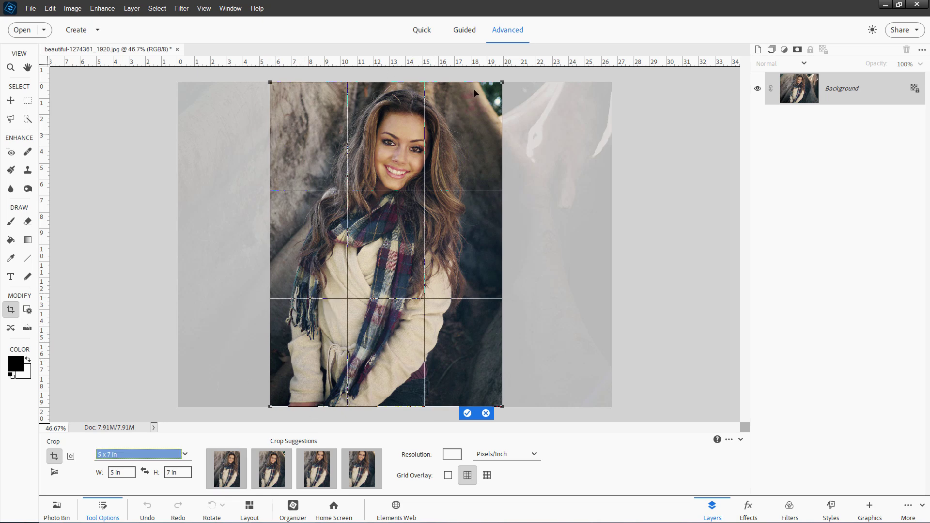
left_click(467, 413)
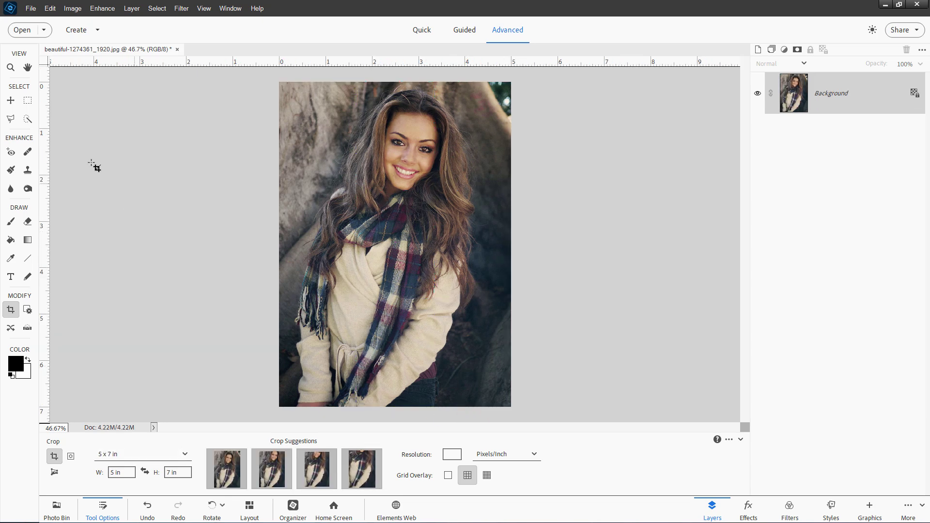
Step: Duplicate the Background layer as Background copy and hide the original Background layer
left_click(10, 98)
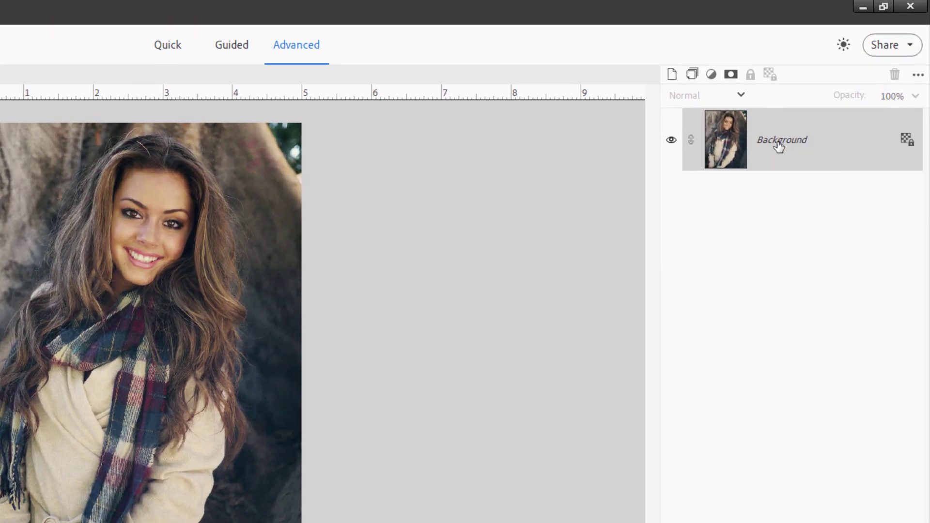
right_click(778, 146)
left_click(809, 178)
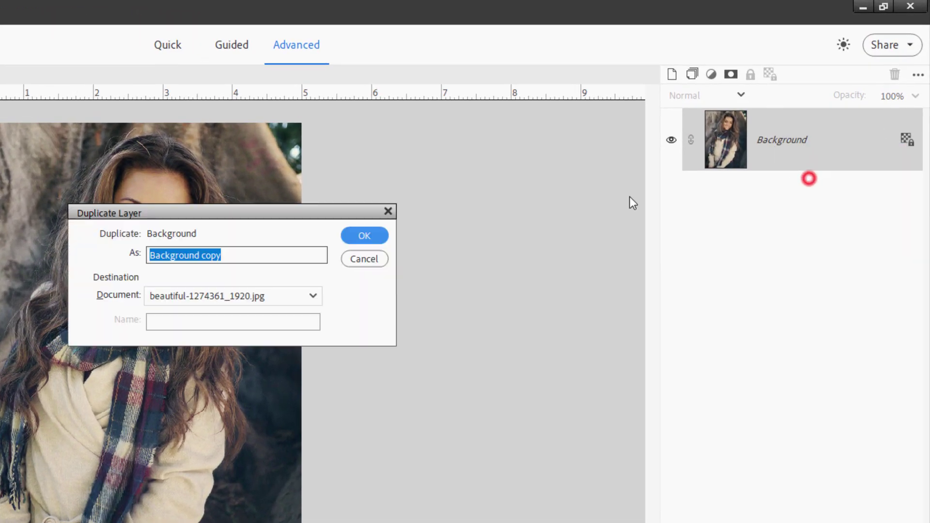
left_click(371, 237)
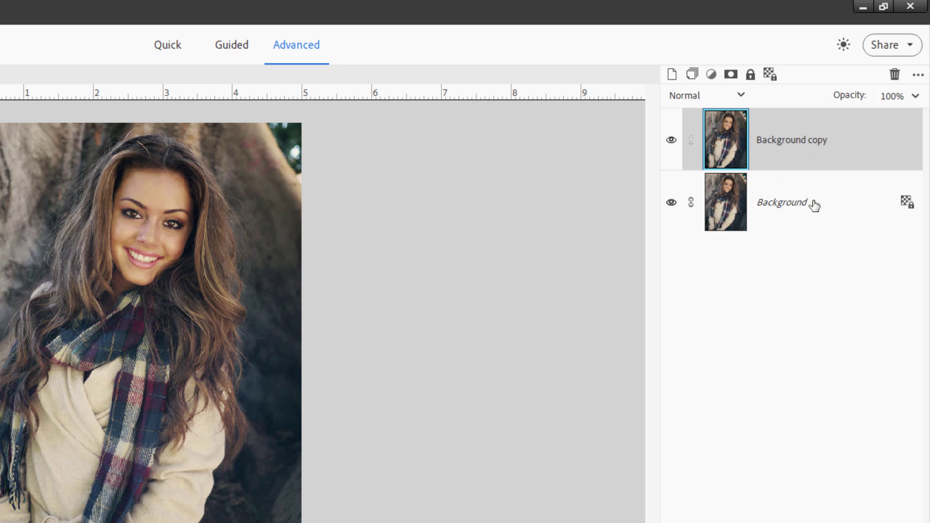
left_click(670, 203)
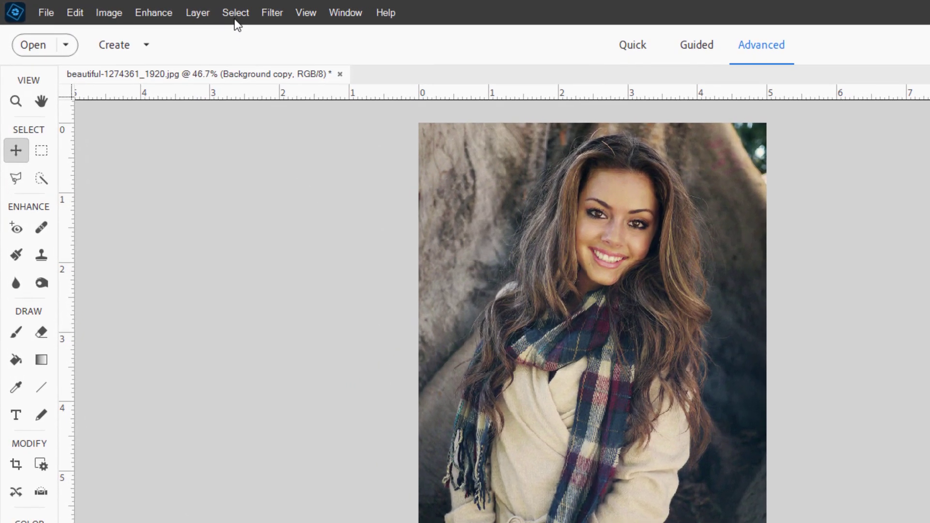
Step: Use Select > Subject to outline the woman on the Background copy layer
left_click(157, 9)
left_click(264, 164)
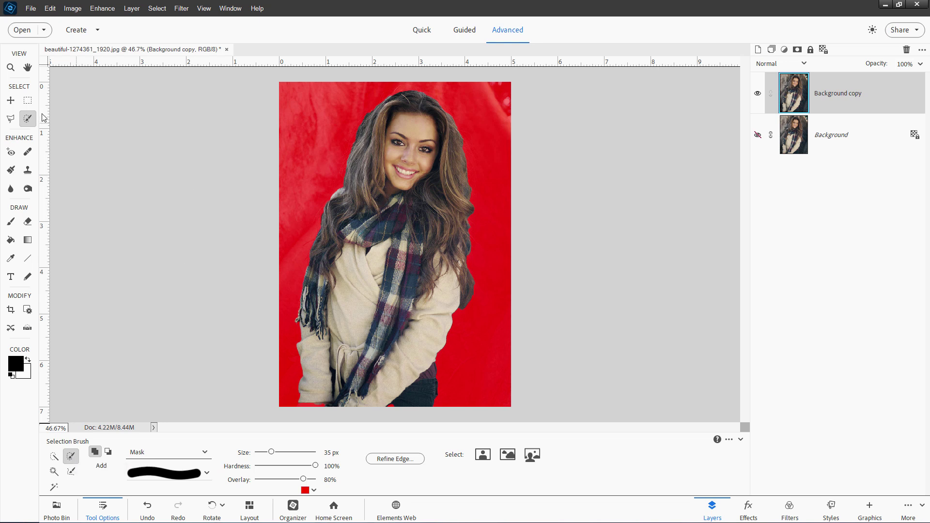
left_click(10, 100)
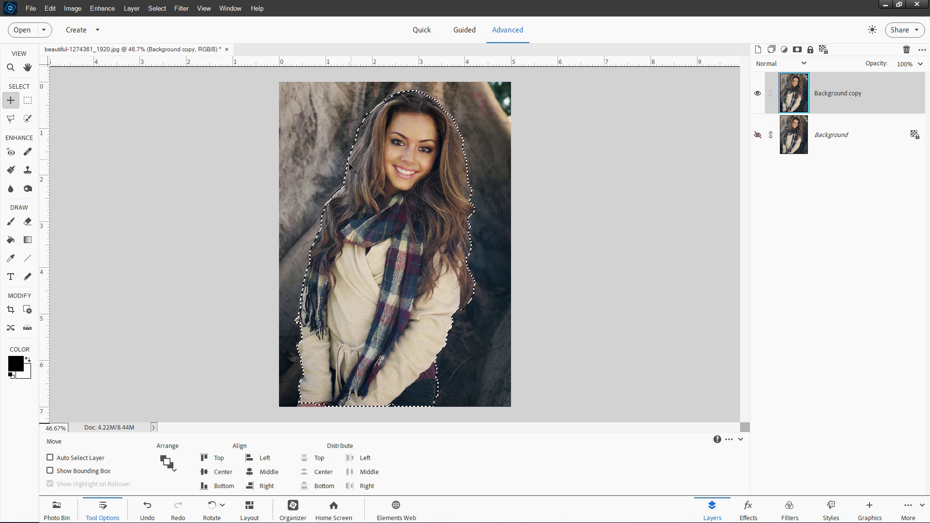
left_click(11, 118)
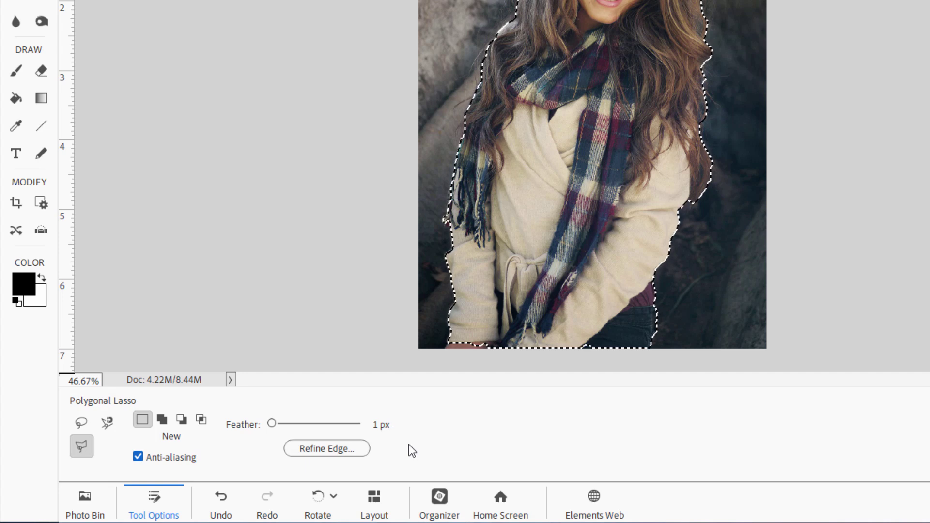
Step: Set Refine Edge to Overlay view, 10 px Smart Radius, and New Layer with Layer Mask output
left_click(342, 449)
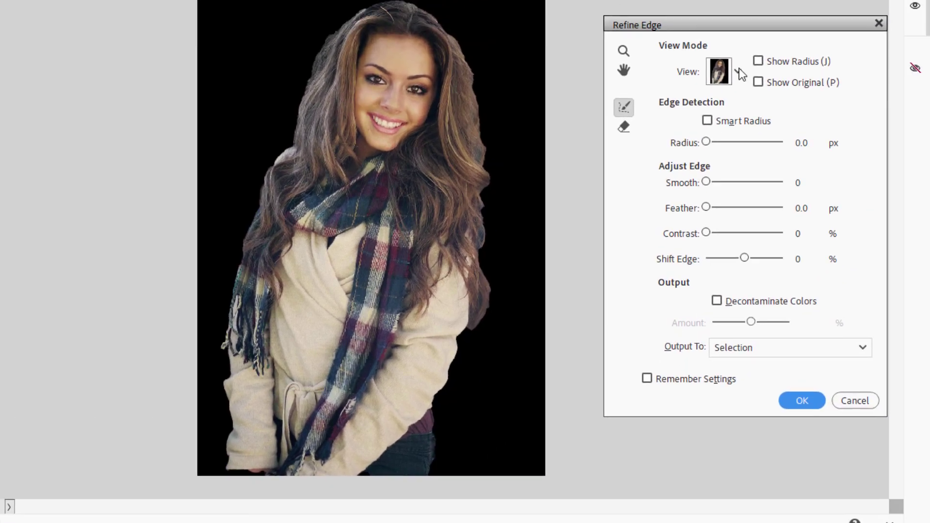
left_click(739, 68)
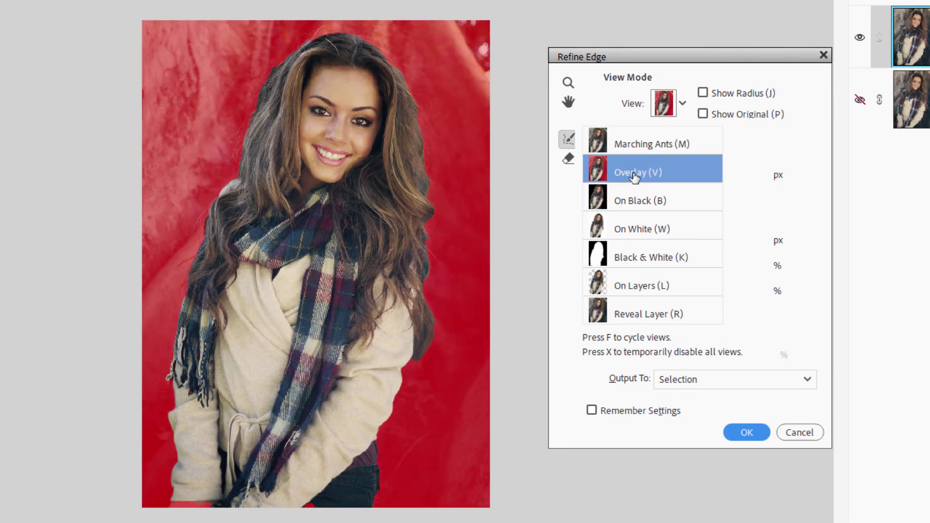
left_click(635, 175)
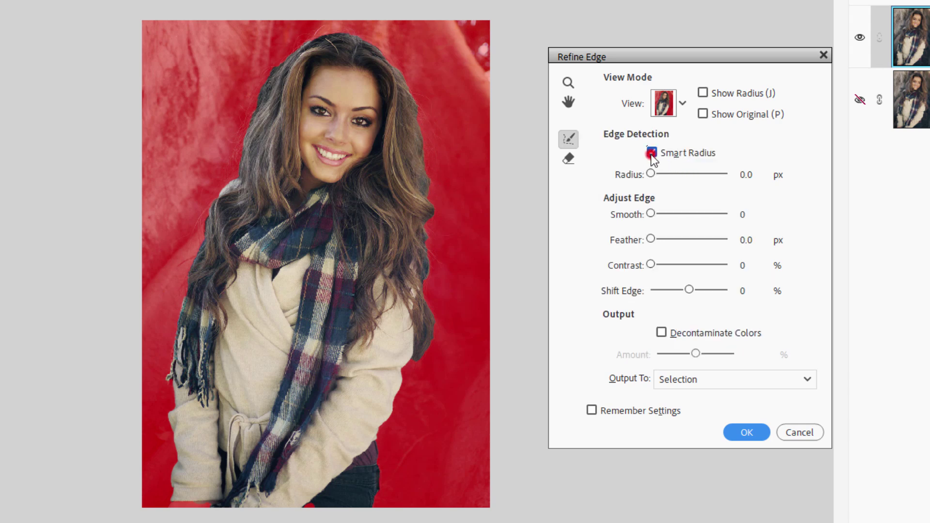
double_click(758, 174)
type("10")
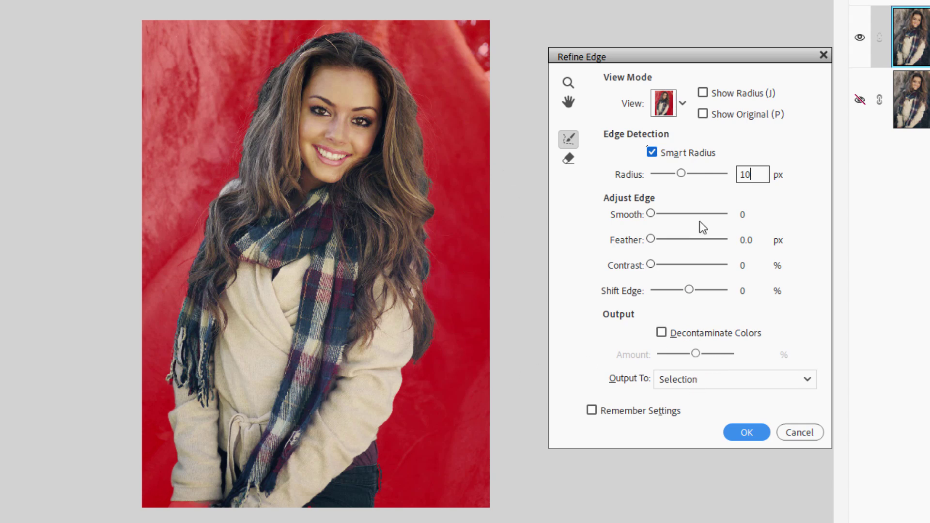
left_click(721, 380)
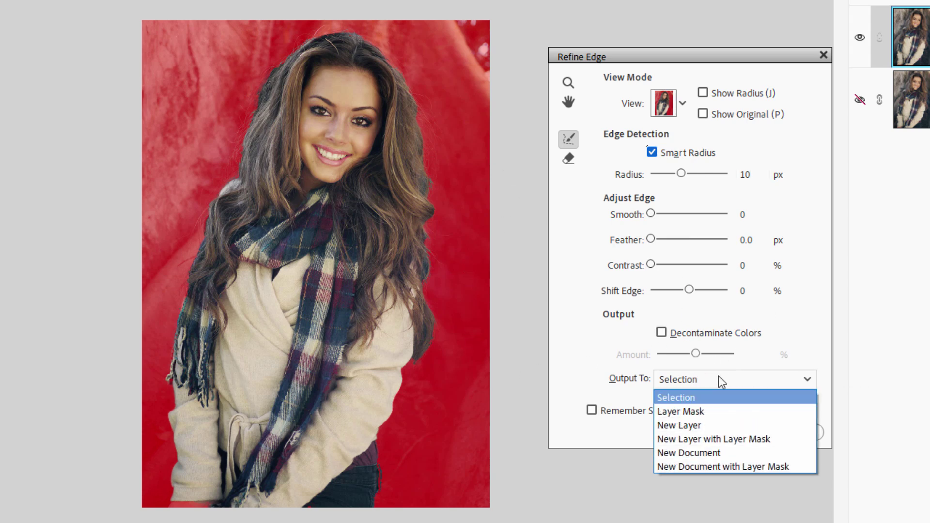
left_click(683, 439)
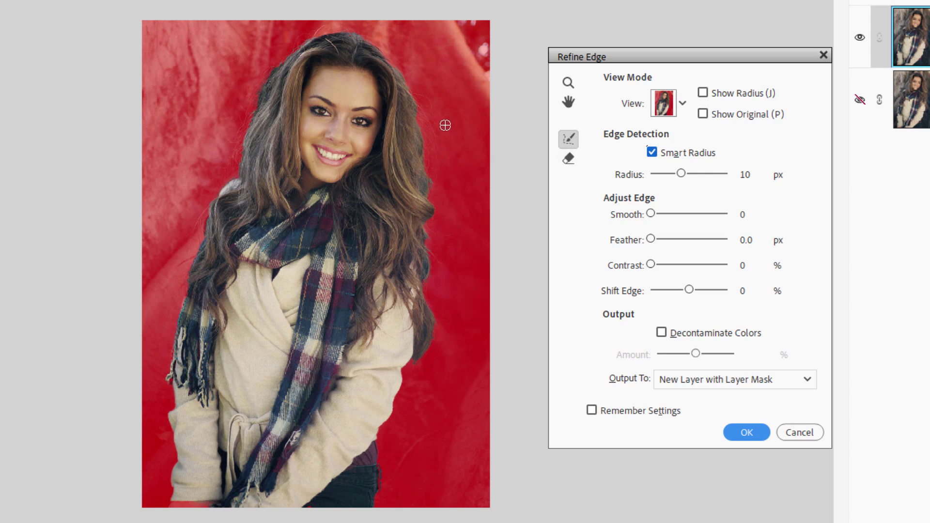
Step: Brush along the left and right hair edges and apply the refinement as Background copy 2
mouse_move(225, 183)
left_mouse_down()
mouse_move(239, 164)
mouse_move(255, 89)
mouse_move(294, 53)
mouse_move(280, 69)
mouse_move(289, 45)
mouse_move(311, 31)
mouse_move(359, 34)
mouse_move(401, 63)
mouse_move(396, 53)
mouse_move(432, 160)
mouse_move(421, 158)
mouse_move(438, 200)
mouse_move(426, 223)
mouse_move(443, 281)
mouse_move(426, 271)
mouse_move(447, 335)
left_mouse_up()
mouse_move(427, 300)
left_mouse_down()
mouse_move(433, 334)
mouse_move(409, 368)
mouse_move(417, 394)
left_mouse_up()
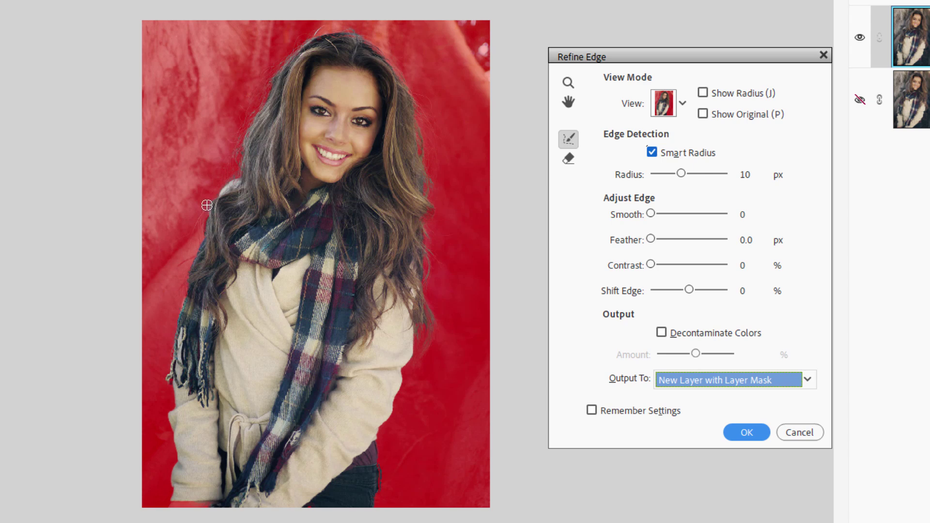
left_click_drag(207, 202, 180, 285)
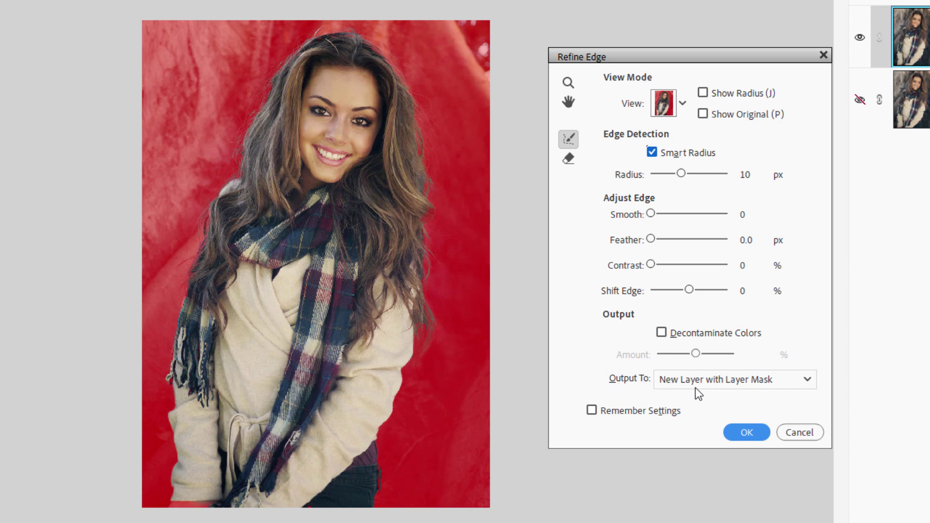
left_click(746, 432)
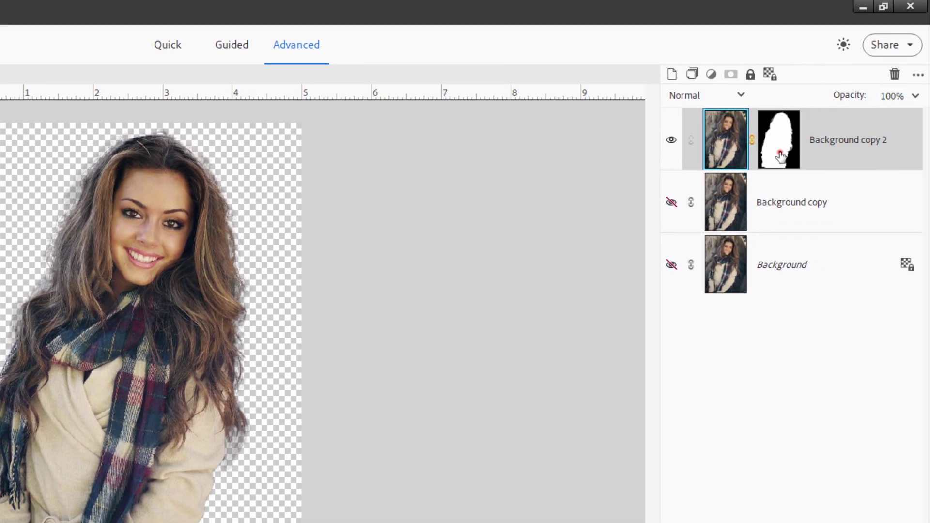
Step: Target the layer mask of Background copy 2 and adjust the view
left_click(780, 155)
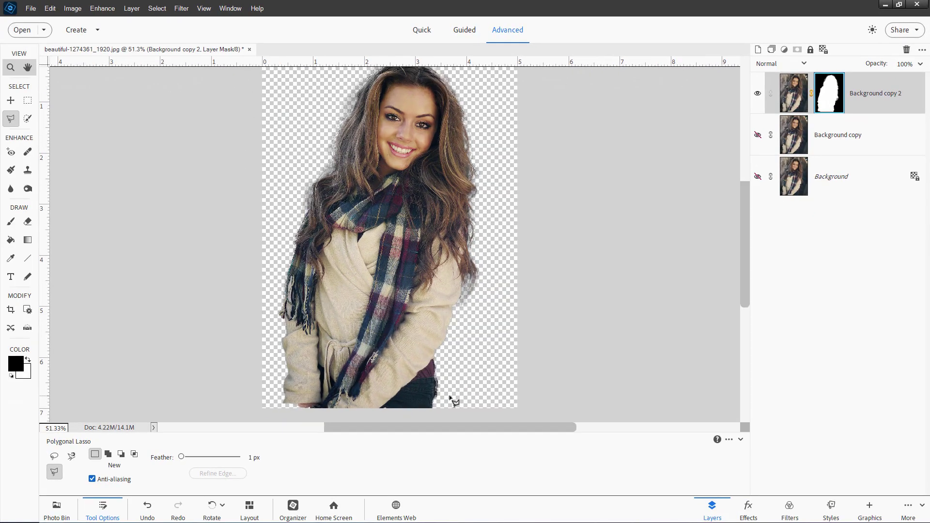
scroll(452, 392, "up", 2)
scroll(453, 401, "up", 4)
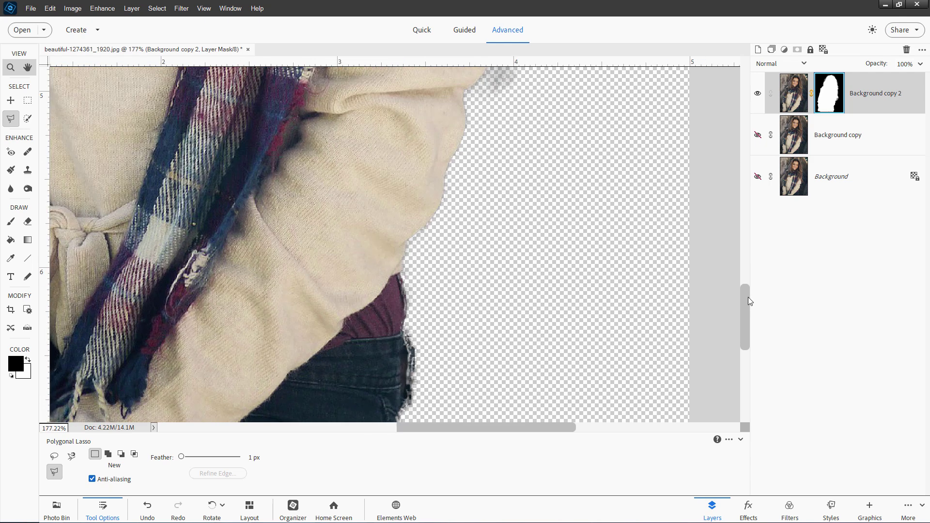
left_click_drag(748, 300, 735, 322)
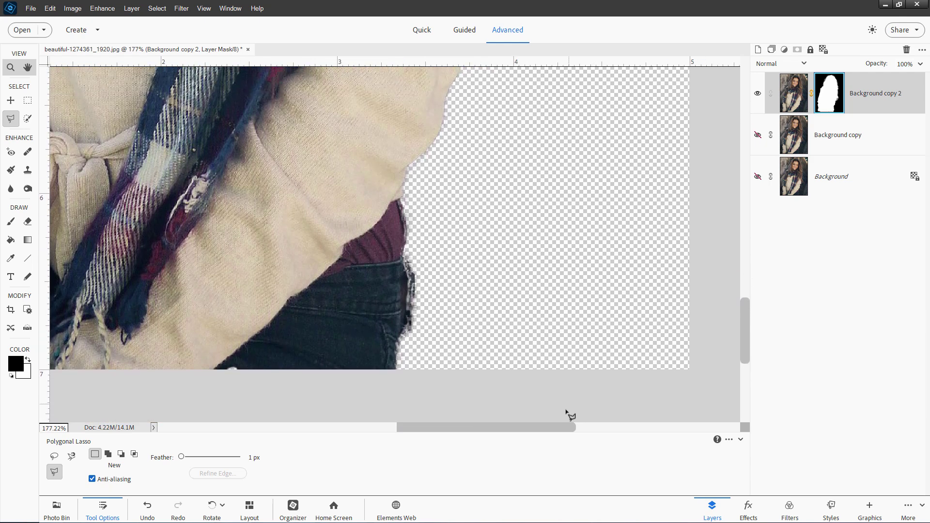
left_click_drag(557, 429, 547, 429)
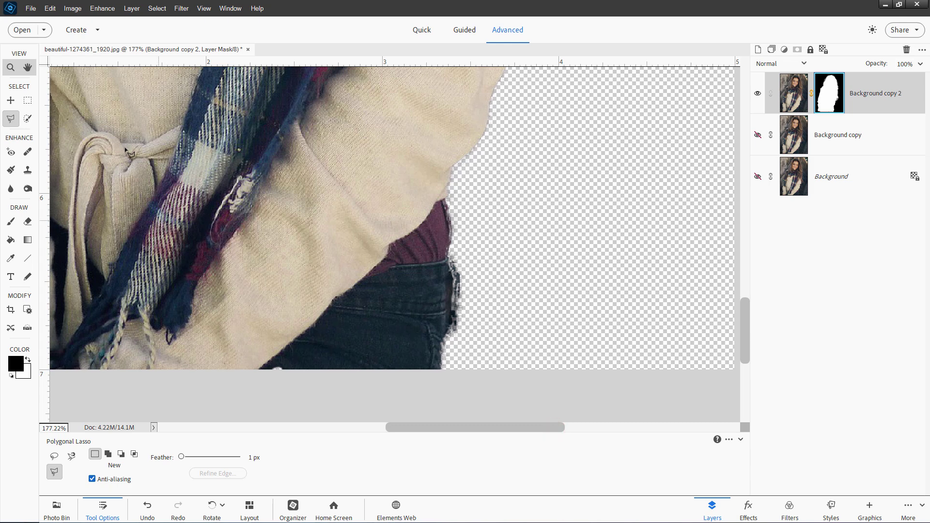
Step: Check Edit > Preferences > General and cancel without changes
left_click(49, 9)
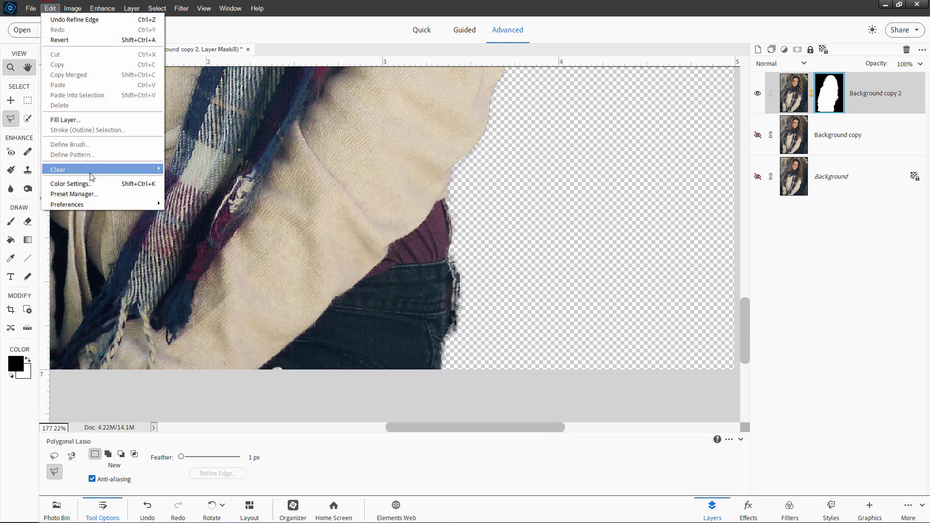
left_click(93, 202)
left_click(183, 204)
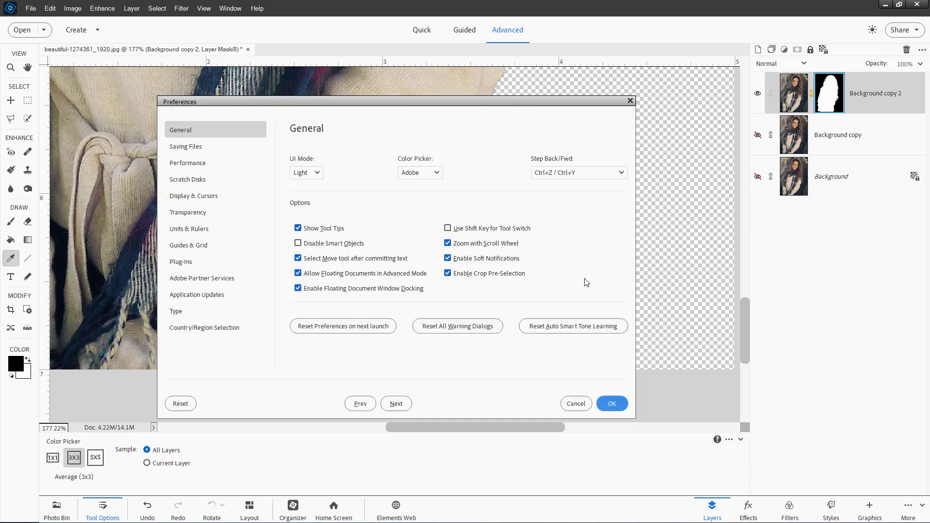
left_click(577, 404)
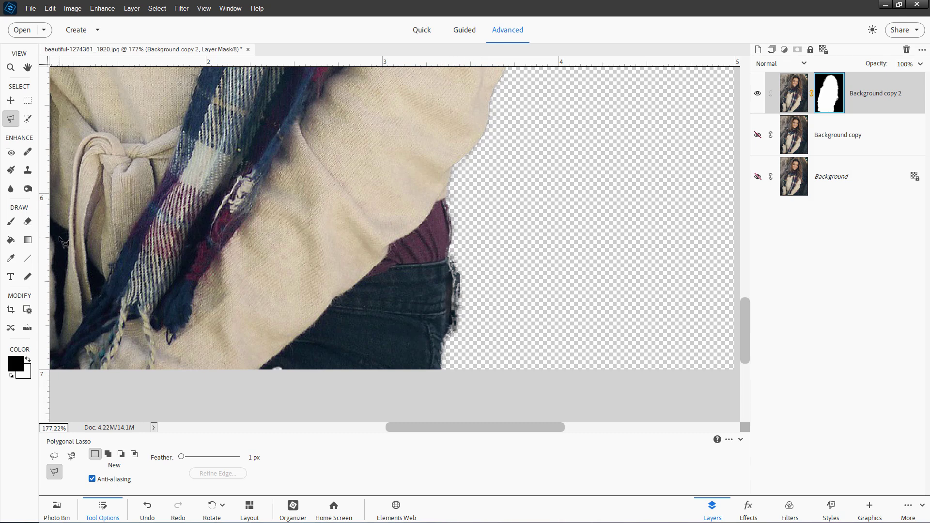
Step: Paint white on the mask to restore the purple shirt and jeans edge on the right
left_click(9, 222)
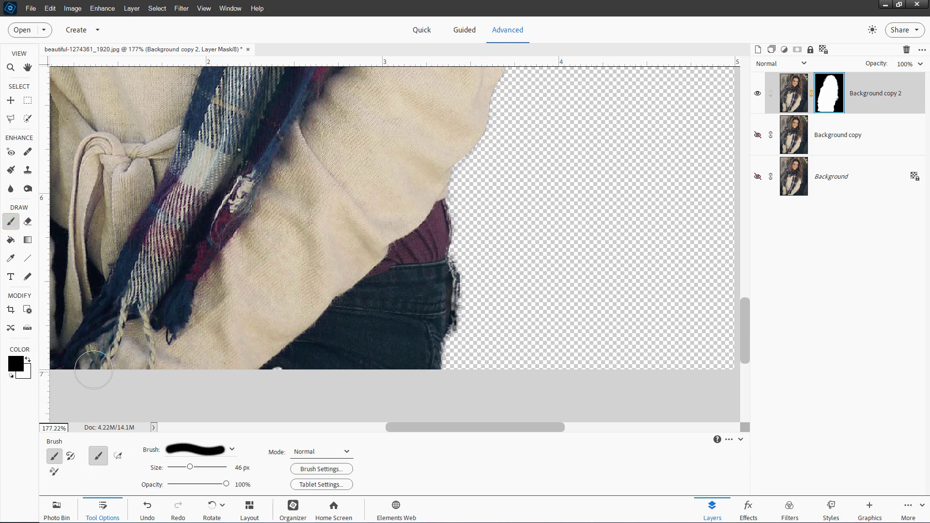
left_click(28, 360)
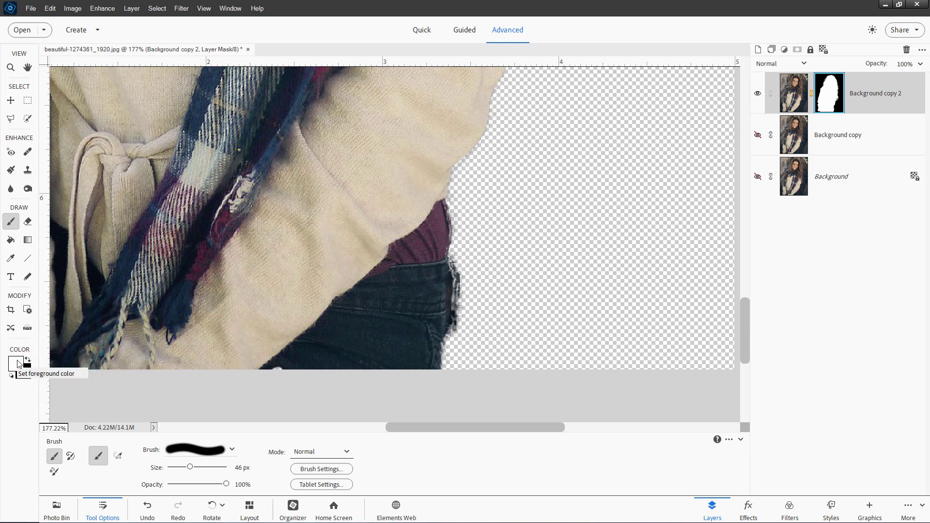
left_click(426, 199)
mouse_move(426, 198)
left_mouse_down()
mouse_move(444, 272)
mouse_move(437, 219)
mouse_move(441, 296)
mouse_move(430, 357)
mouse_move(442, 268)
mouse_move(434, 357)
mouse_move(444, 355)
mouse_move(452, 266)
mouse_move(431, 363)
left_mouse_up()
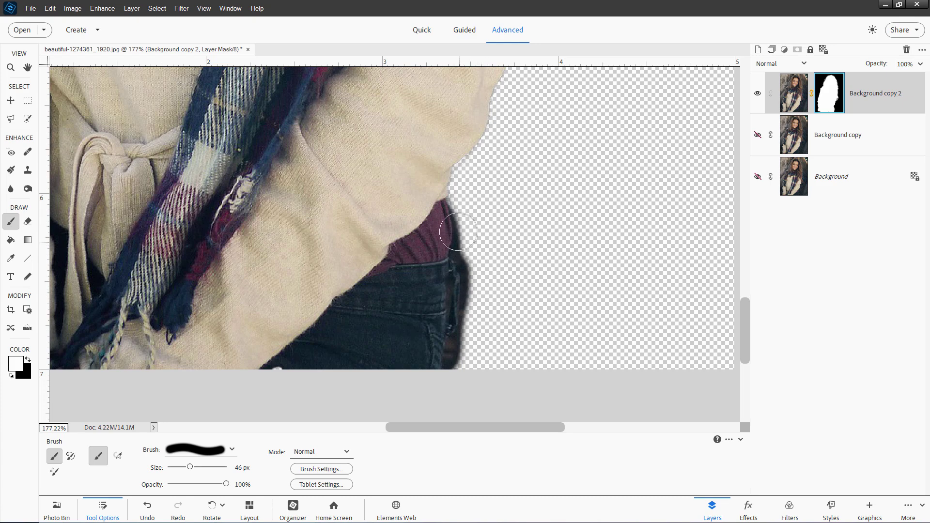
Step: Set the Polygonal Lasso to New selection mode with 0 px feather
left_click(11, 118)
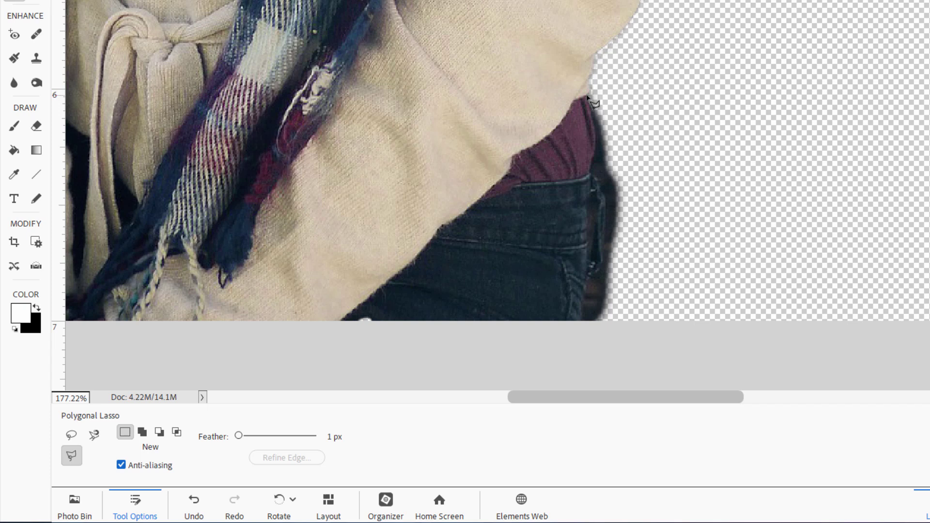
left_click(446, 198, "shift")
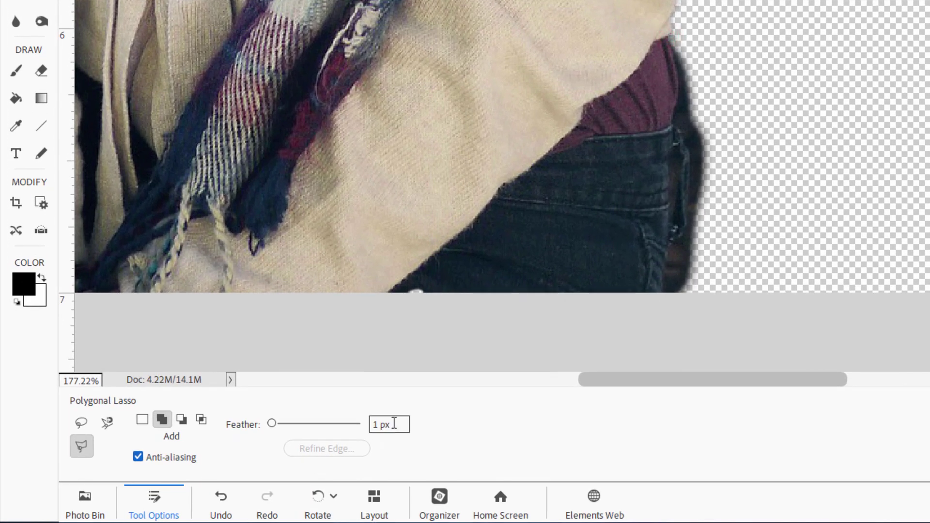
left_click(399, 424)
type("0")
left_click(142, 420)
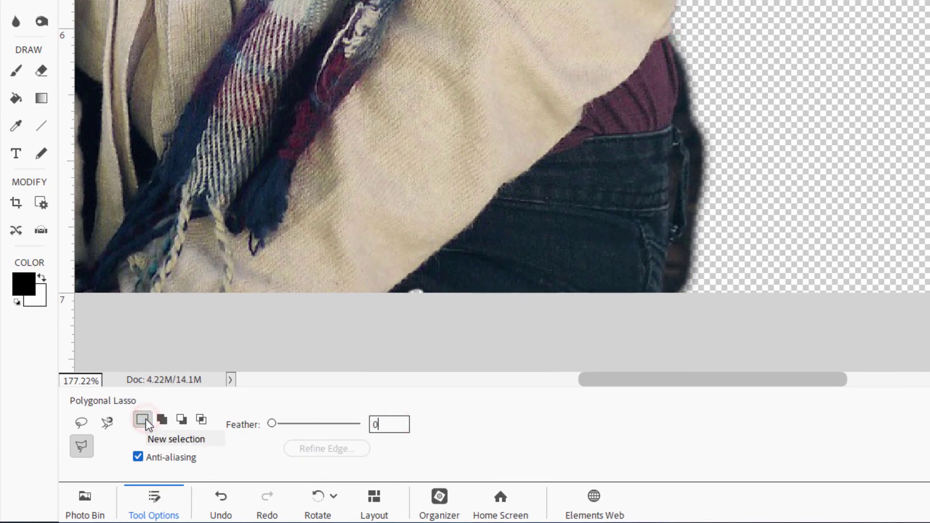
Step: Lasso the dark shadow along the jeans' right edge, extending into the transparent area
left_click(667, 38)
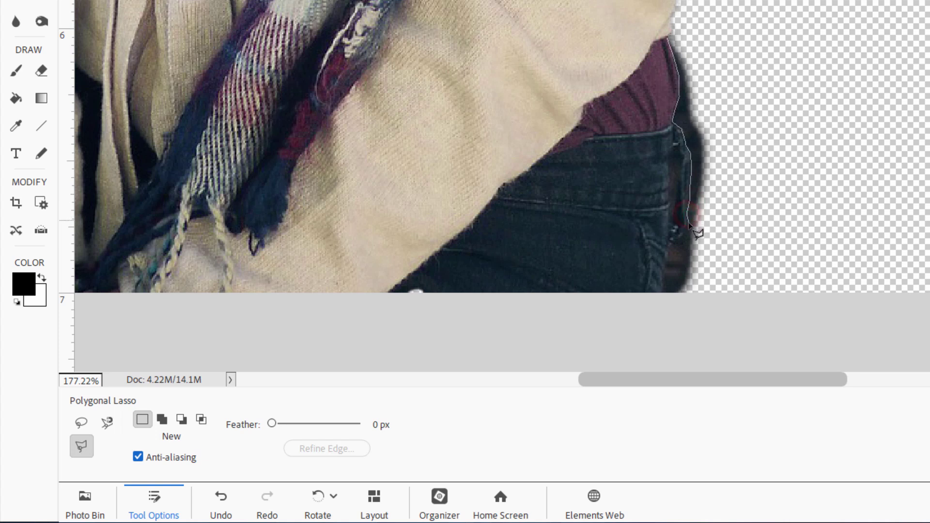
left_click(682, 236)
left_click(662, 305)
left_click(795, 323)
left_click(871, 111)
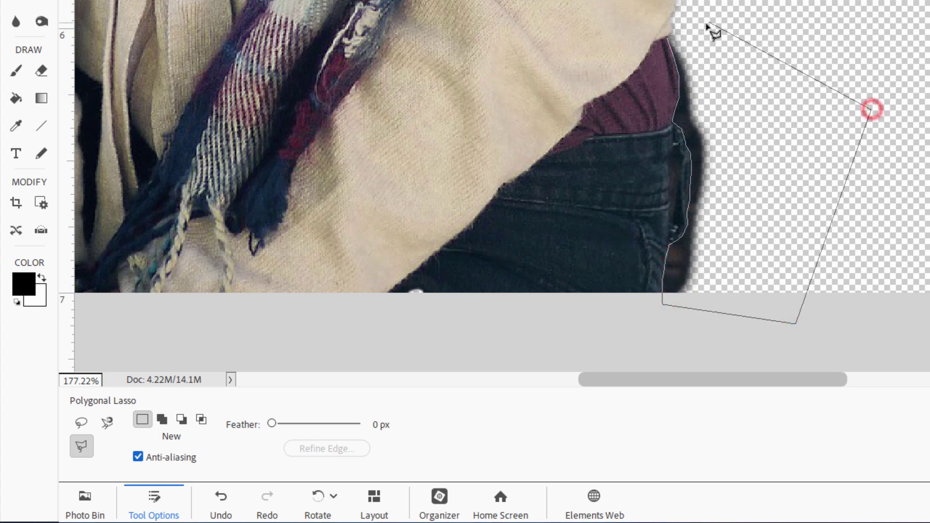
left_click(684, 29)
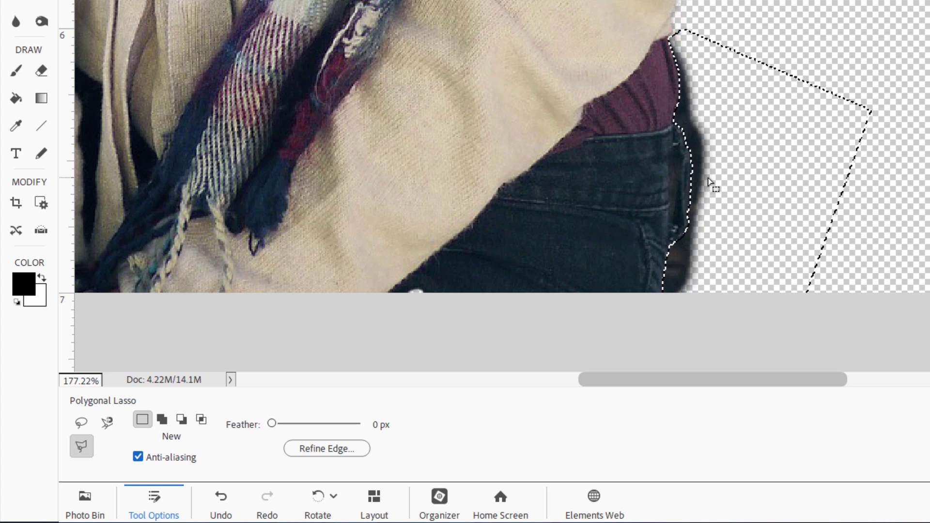
left_click(165, 419)
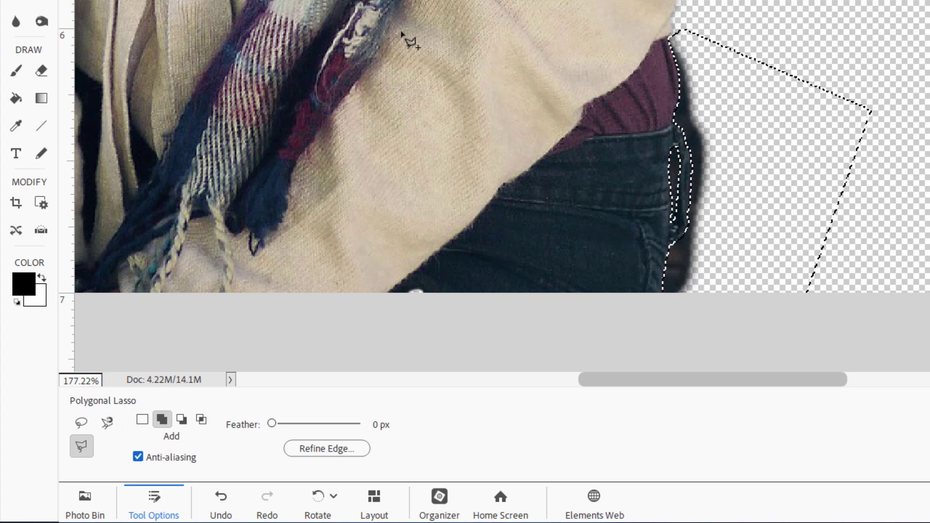
Step: Paint black on the mask to remove the jeans shadow, then deselect with Ctrl+D
left_click(16, 71)
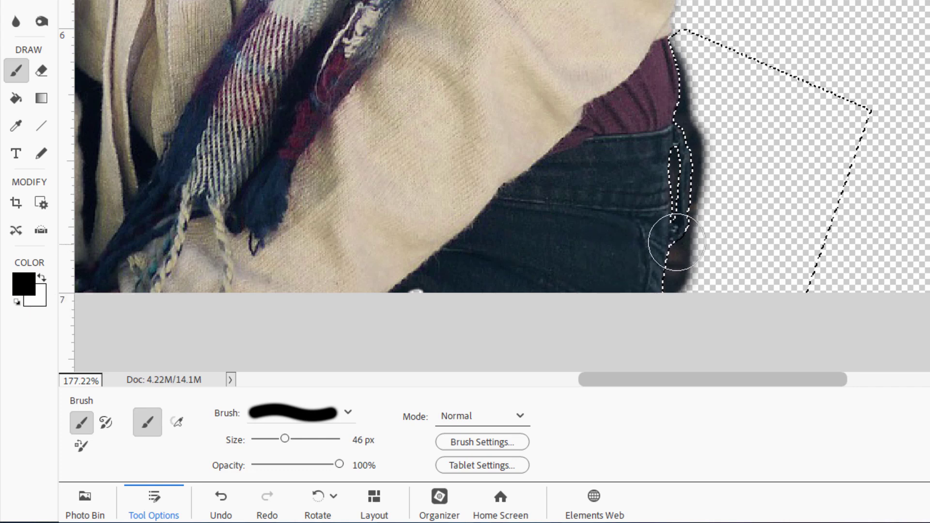
left_click_drag(697, 237, 685, 58)
left_click_drag(678, 261, 706, 201)
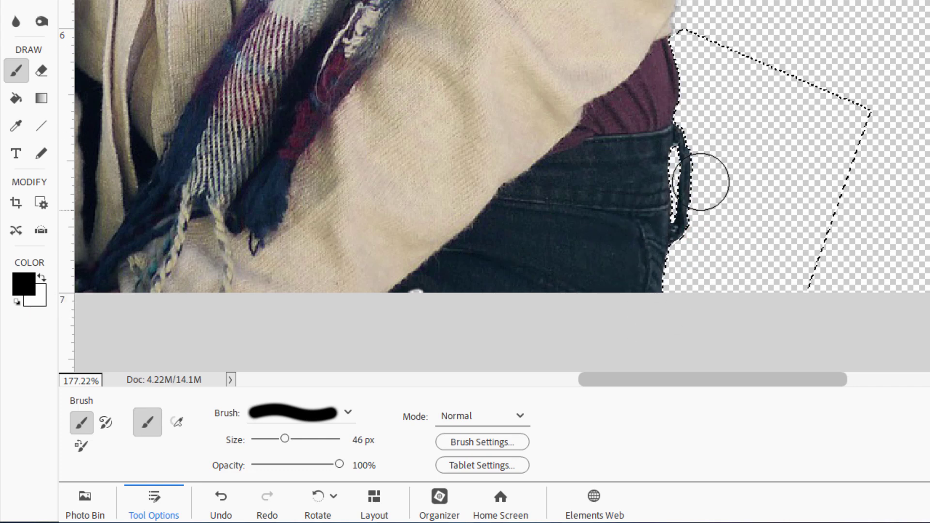
key("ctrl+d")
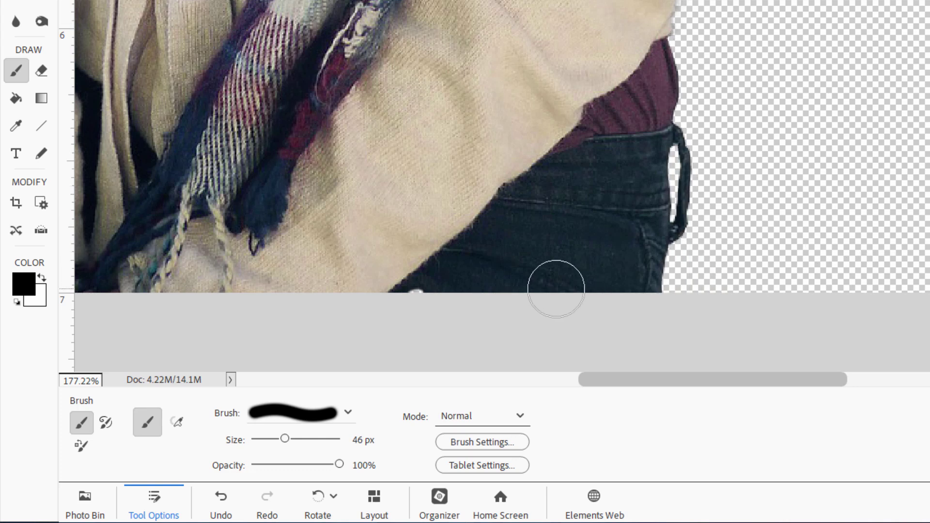
Step: Paint white on the mask to restore the skin strip under the left sleeve cuff
left_click_drag(307, 205, 716, 207)
left_click_drag(647, 209, 584, 187)
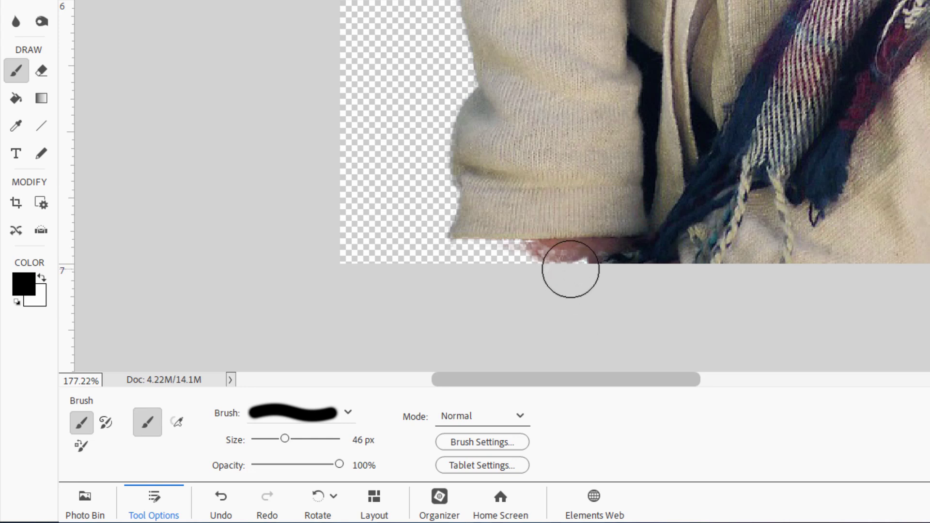
left_click(43, 278)
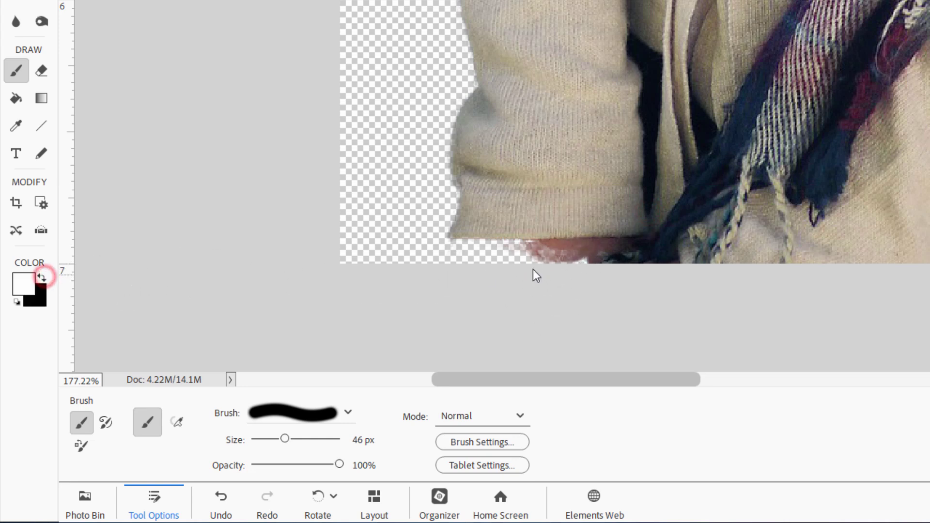
mouse_move(586, 265)
left_mouse_down()
mouse_move(556, 270)
mouse_move(509, 256)
mouse_move(475, 276)
mouse_move(453, 262)
left_mouse_up()
mouse_move(591, 248)
left_mouse_down()
mouse_move(443, 258)
mouse_move(515, 268)
mouse_move(458, 263)
mouse_move(486, 257)
left_mouse_up()
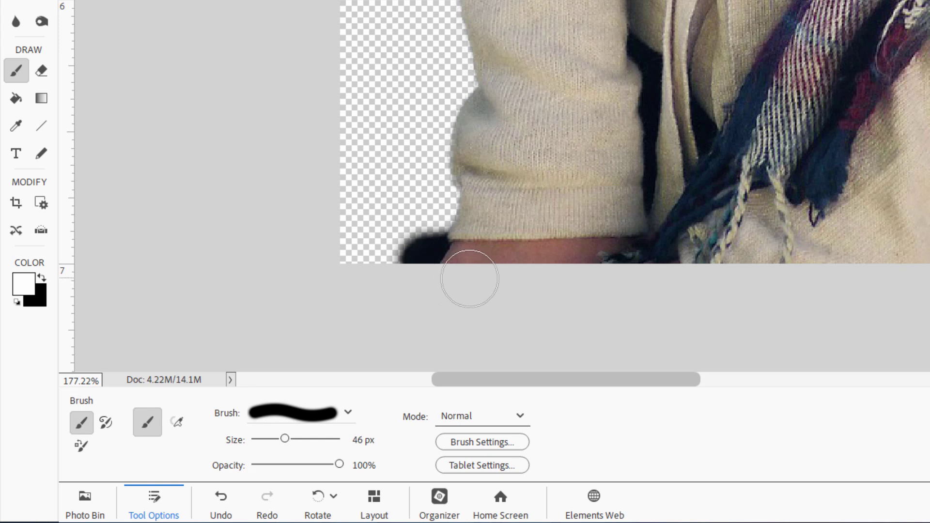
Step: Lasso the dark blob beside the sleeve cuff with the Polygonal Lasso
key("l")
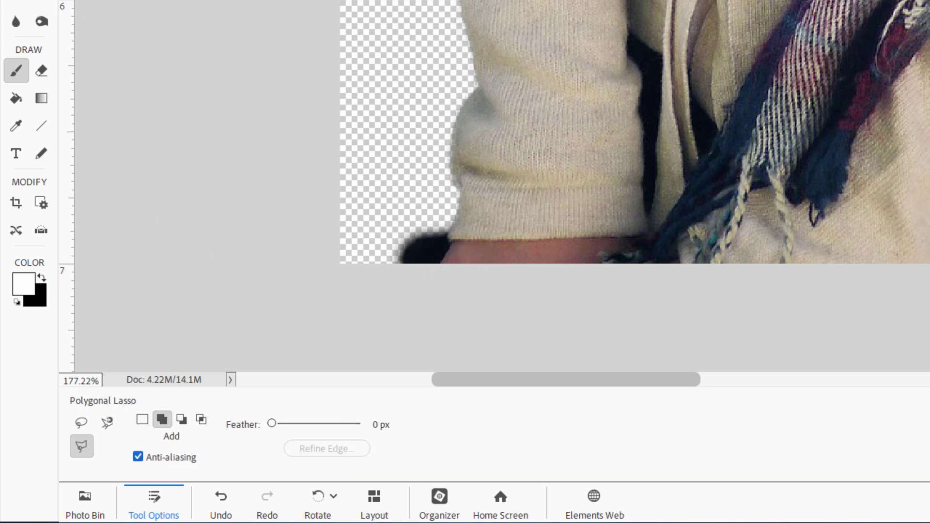
left_click(450, 228)
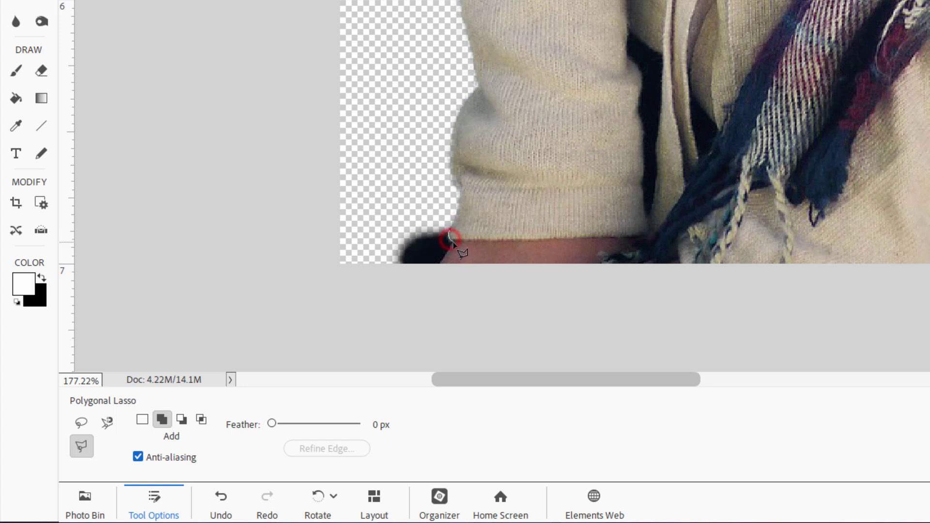
left_click(453, 242)
left_click(438, 272)
left_click(367, 282)
left_click(355, 206)
left_click(426, 182)
double_click(442, 212)
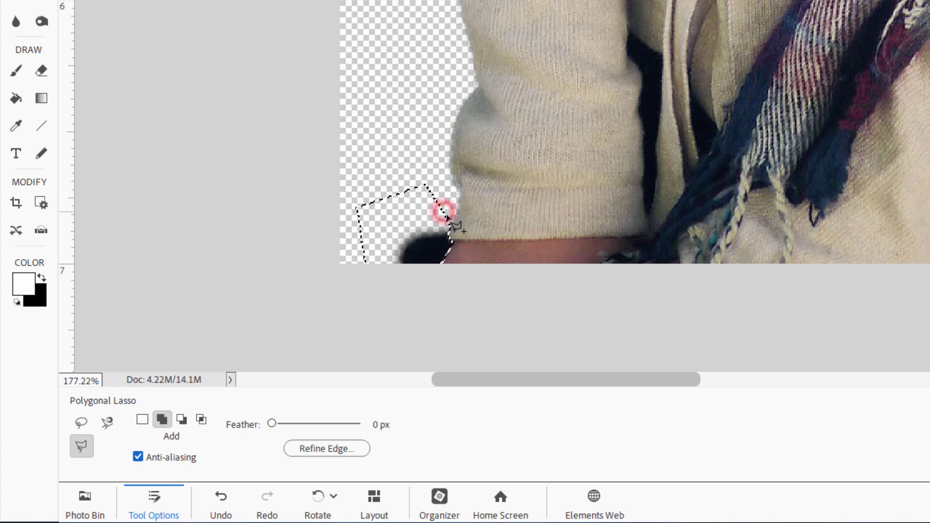
Step: Paint the blob black on the mask and deselect with Ctrl+D
left_click(16, 72)
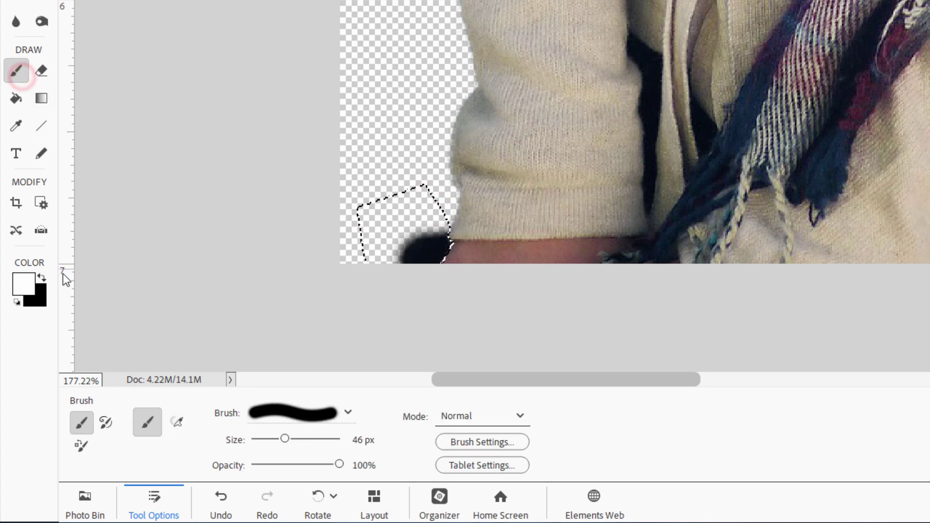
left_click(42, 277)
mouse_move(414, 241)
left_mouse_down()
mouse_move(434, 262)
mouse_move(436, 227)
left_mouse_up()
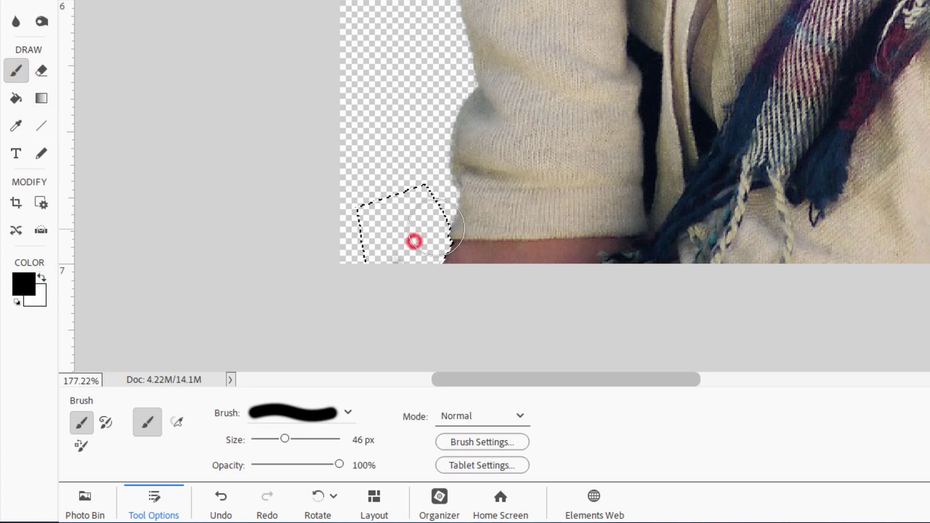
key("ctrl+d")
scroll(438, 246, "down", 5)
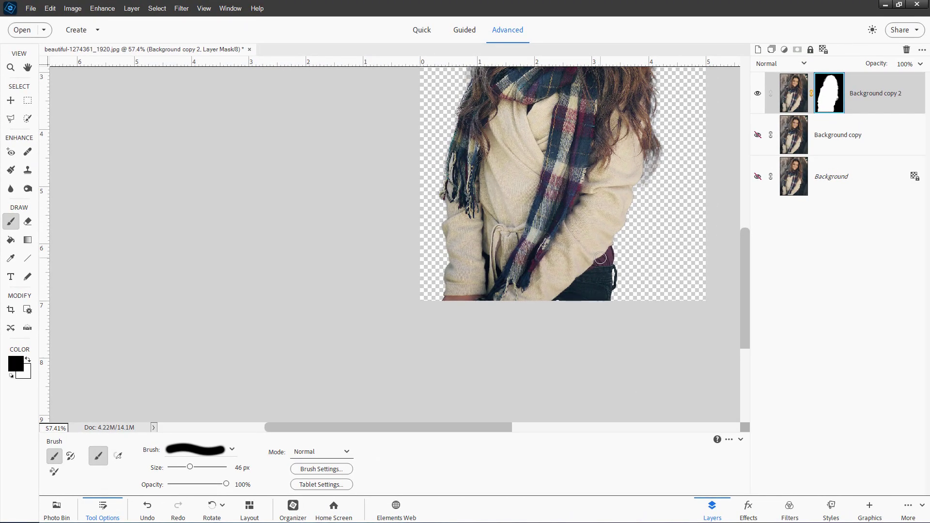
Step: Fit the image to the window and add empty Layer 1 above Background copy, below the cut-out
scroll(600, 258, "down", 1)
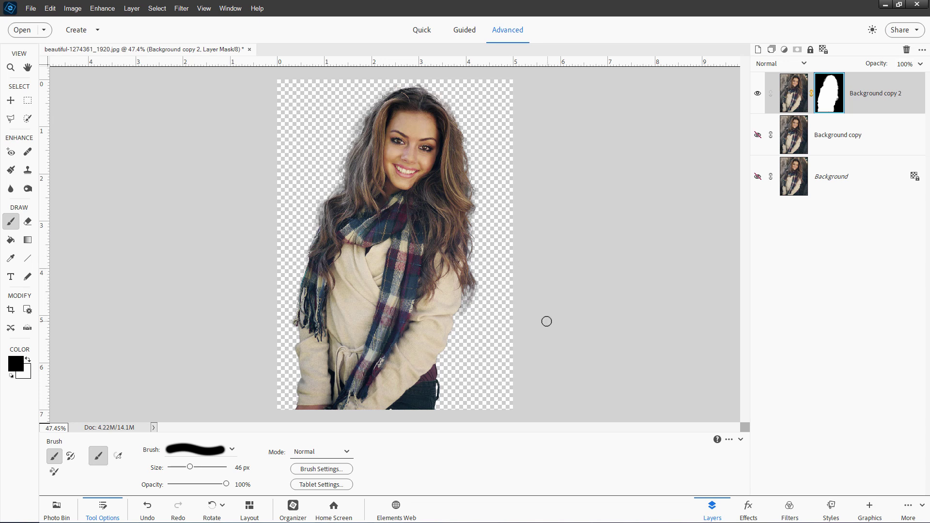
key("ctrl+0")
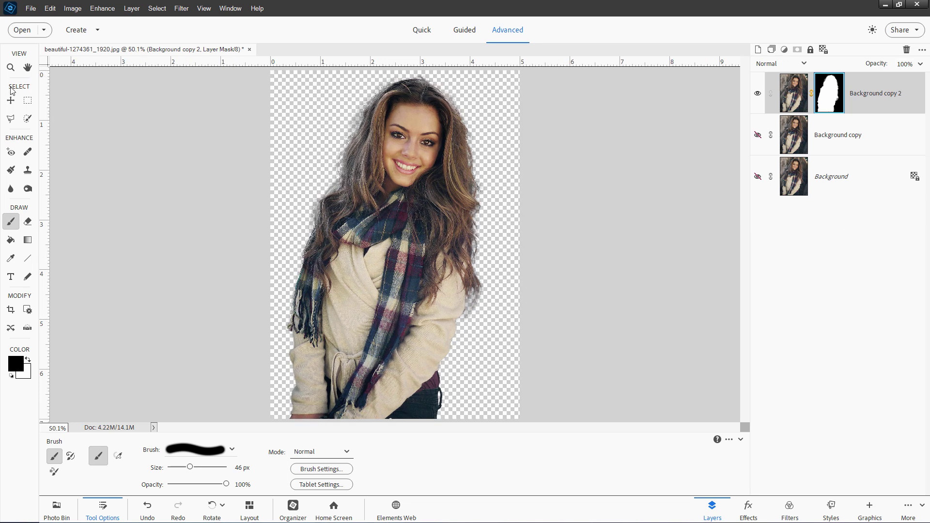
left_click(11, 98)
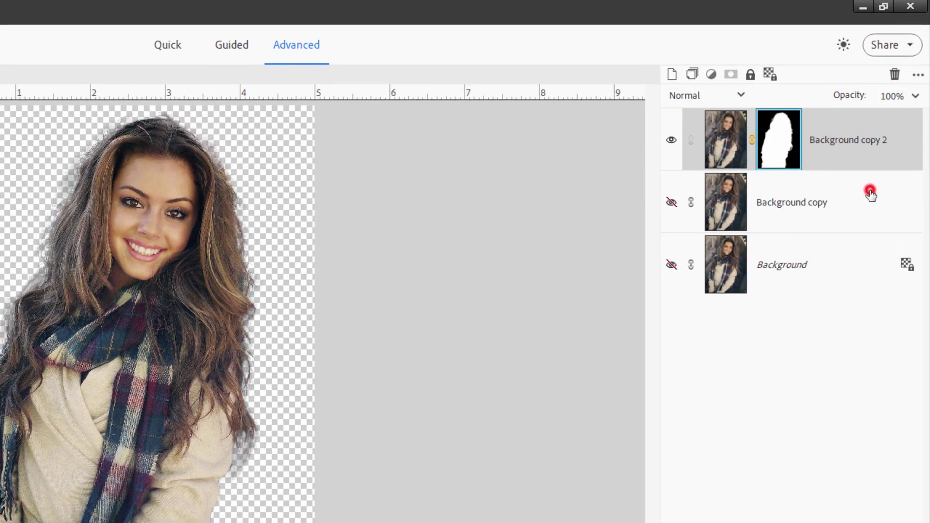
left_click(870, 193)
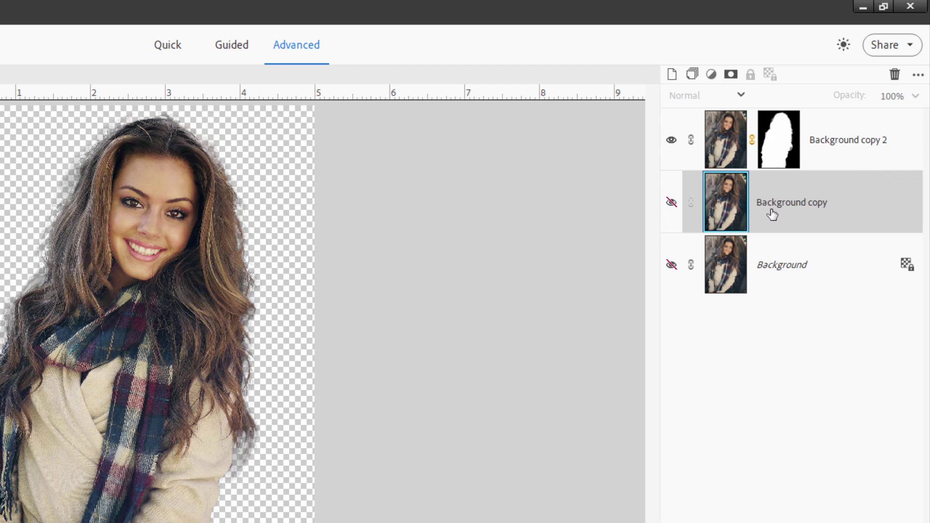
left_click(671, 74)
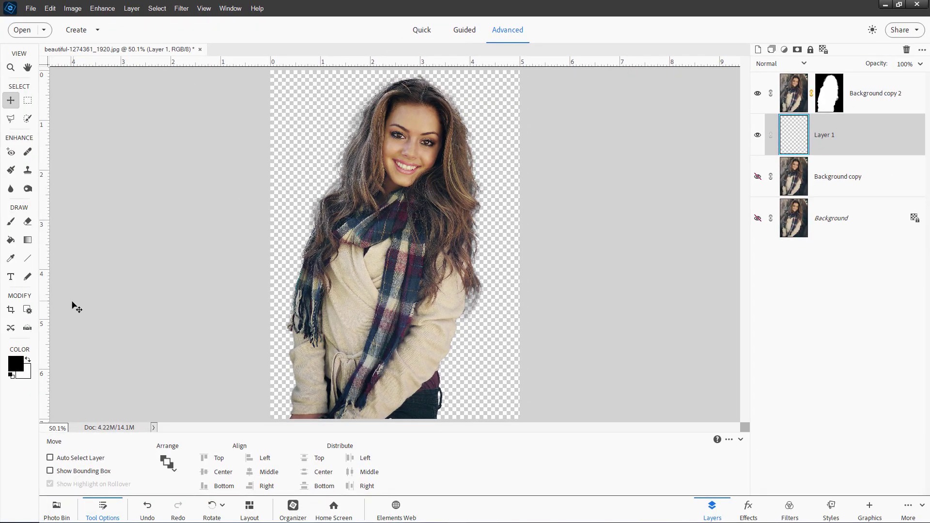
Step: Fill Layer 1 with mid-grey 818181 using the Paint Bucket
left_click(22, 367)
left_click_drag(507, 273, 582, 201)
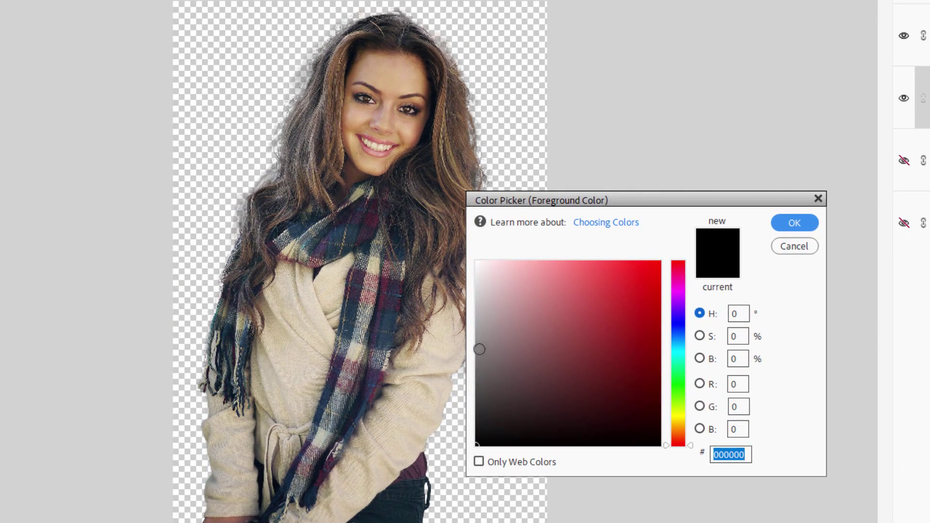
left_click_drag(492, 351, 468, 352)
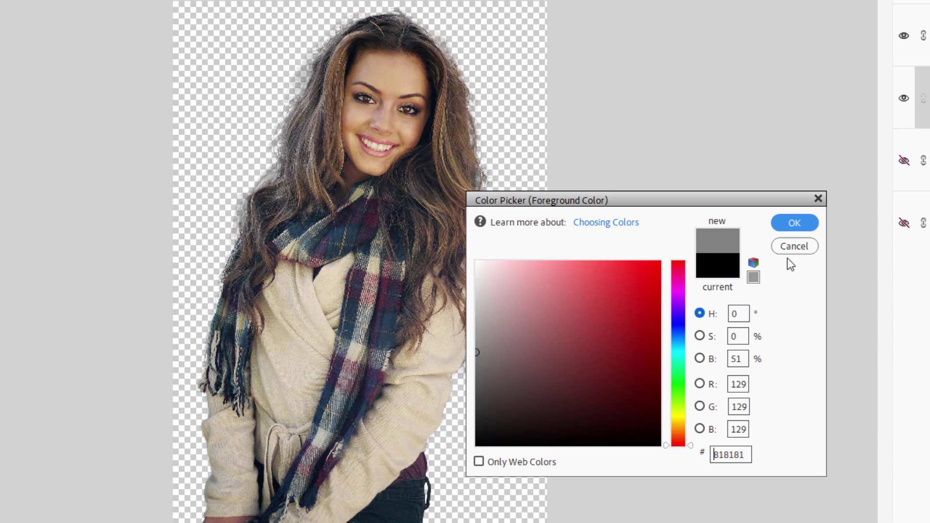
left_click(794, 223)
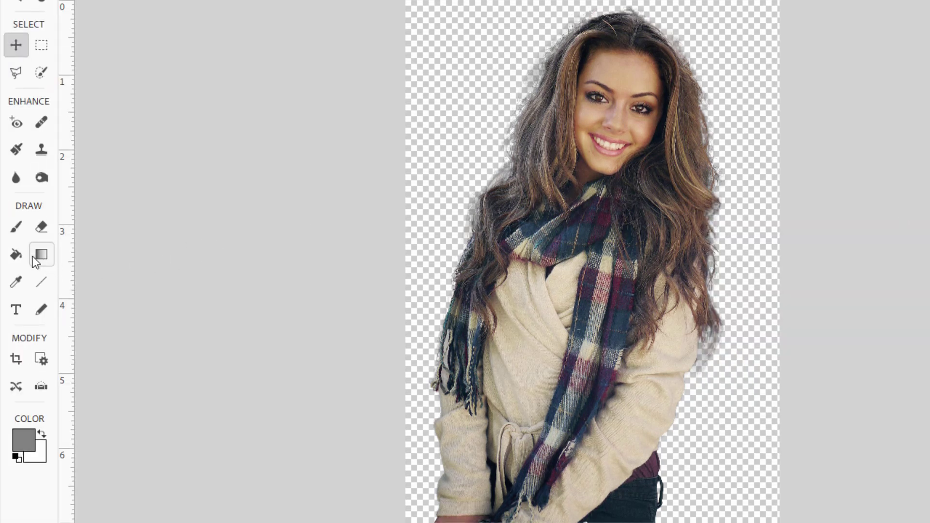
left_click(16, 254)
left_click(447, 209)
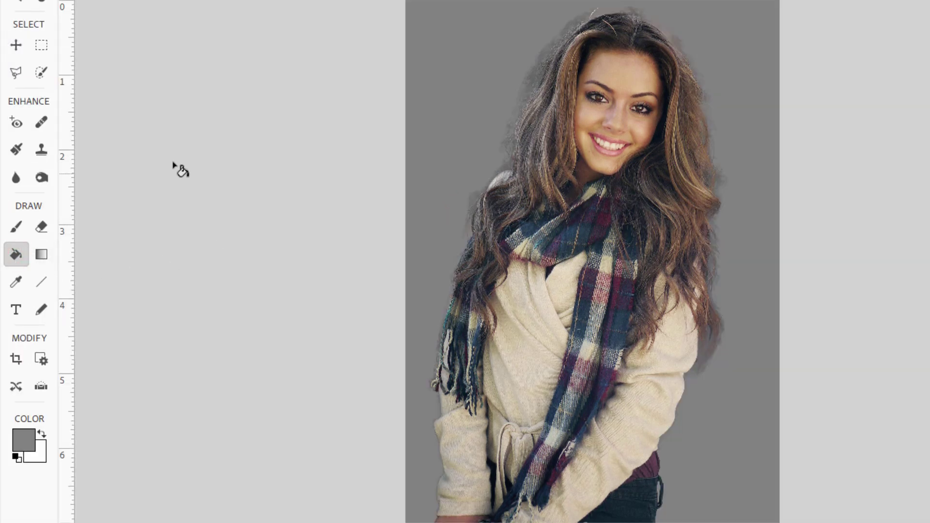
key("v")
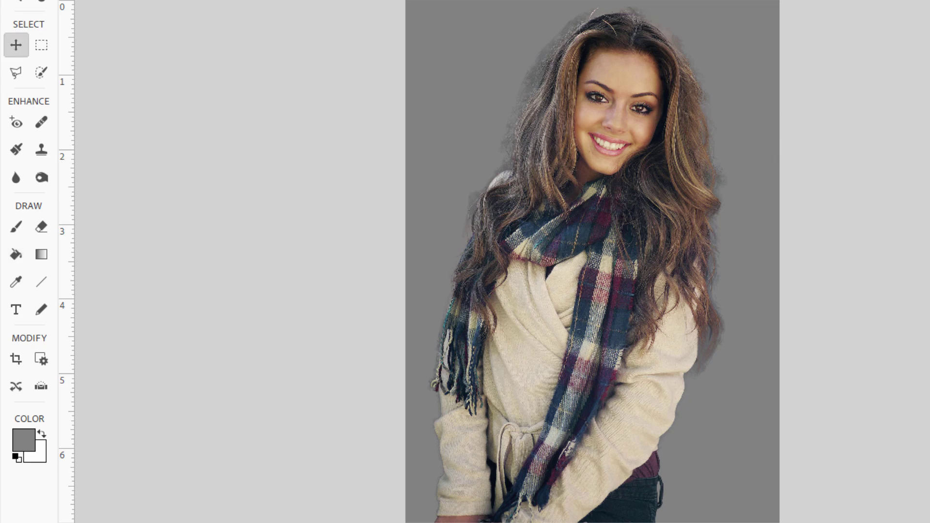
Step: Reset colours to black and white, add a new layer, and render clouds onto it
left_click(17, 458)
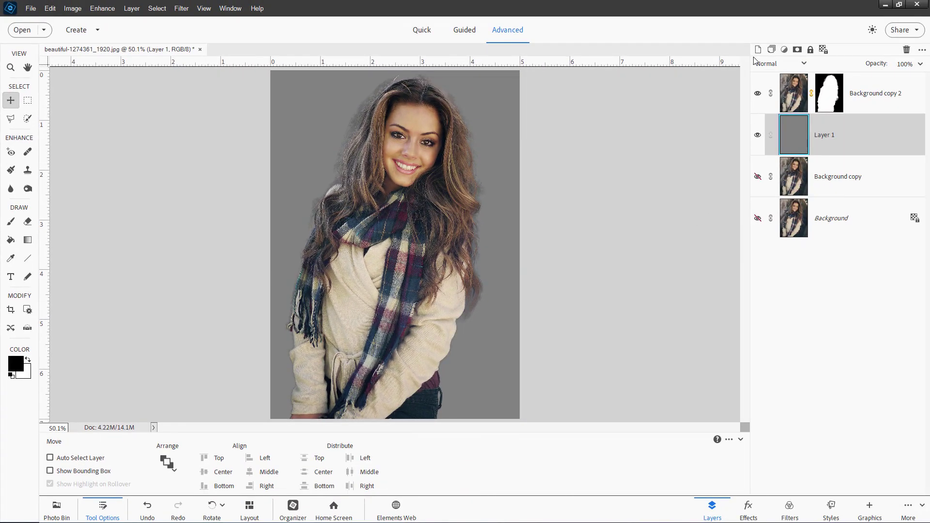
left_click(758, 50)
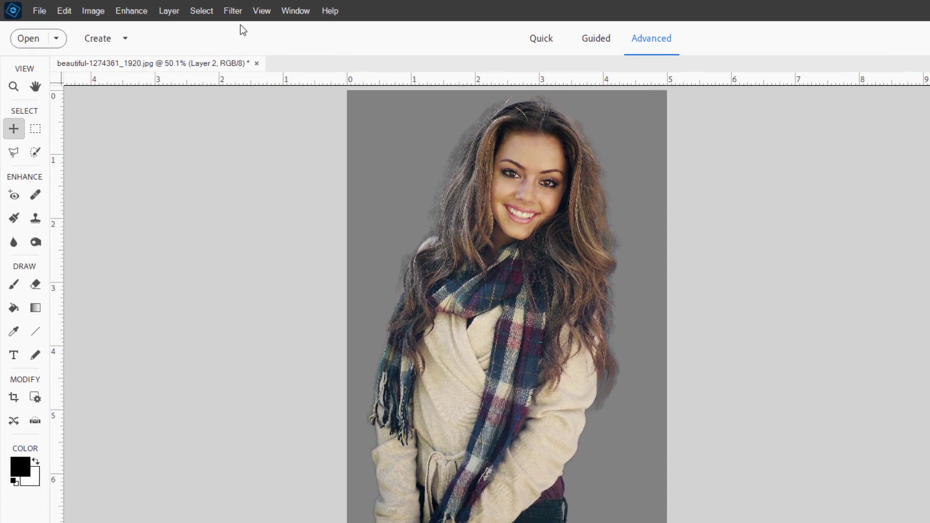
left_click(182, 9)
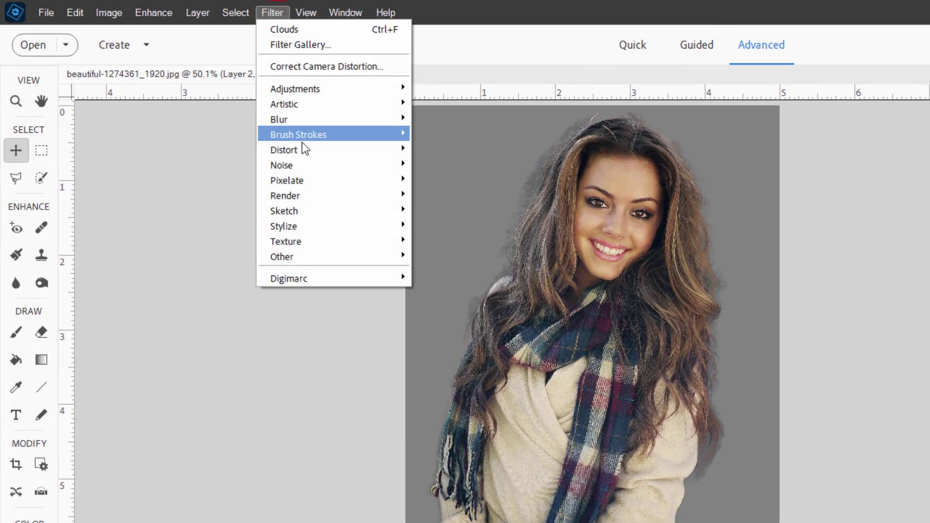
mouse_move(304, 198)
left_click(466, 196)
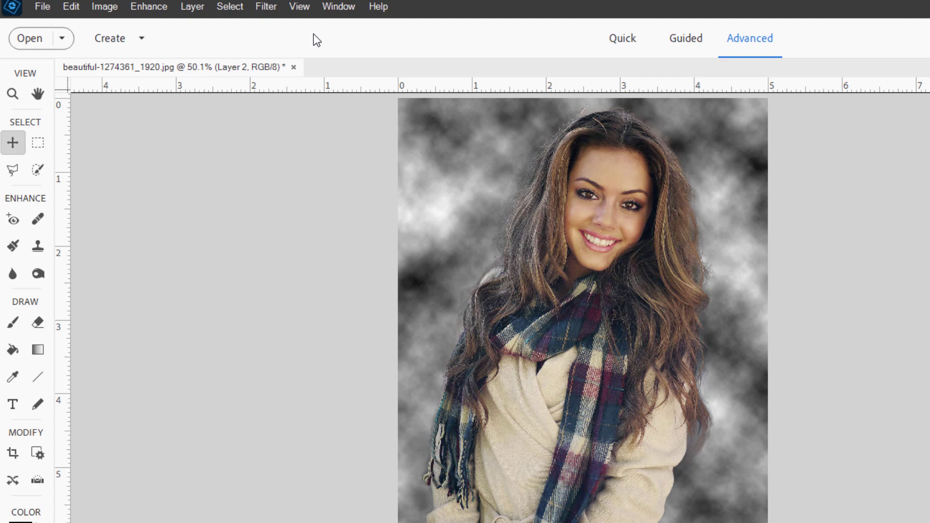
Step: Apply a Correct Camera Distortion vignette, Amount -100 and Midpoint 0, to the cloud layer
left_click(179, 9)
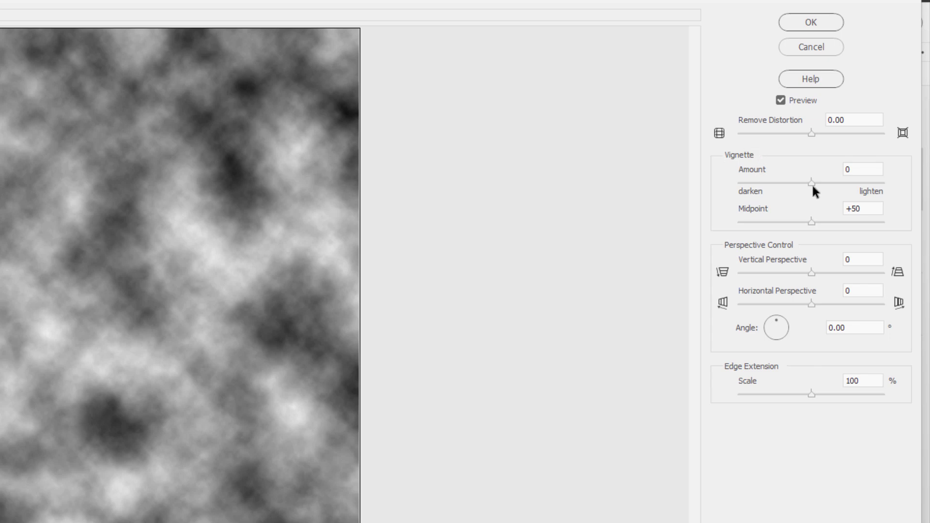
left_click_drag(810, 182, 724, 185)
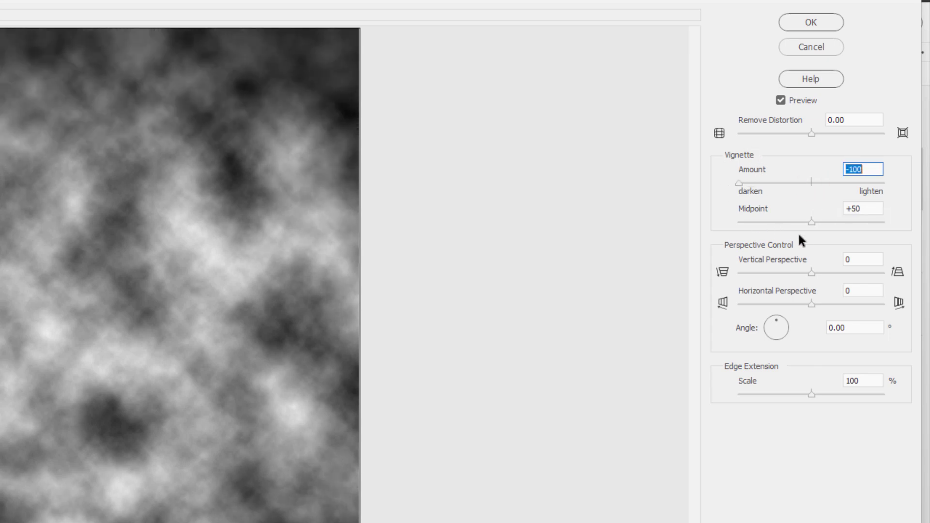
left_click_drag(811, 222, 737, 224)
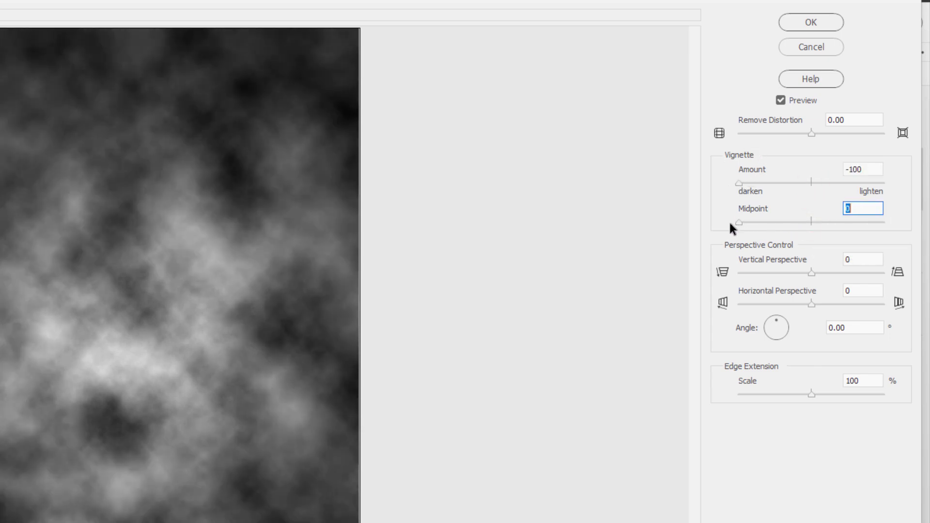
left_click(740, 182)
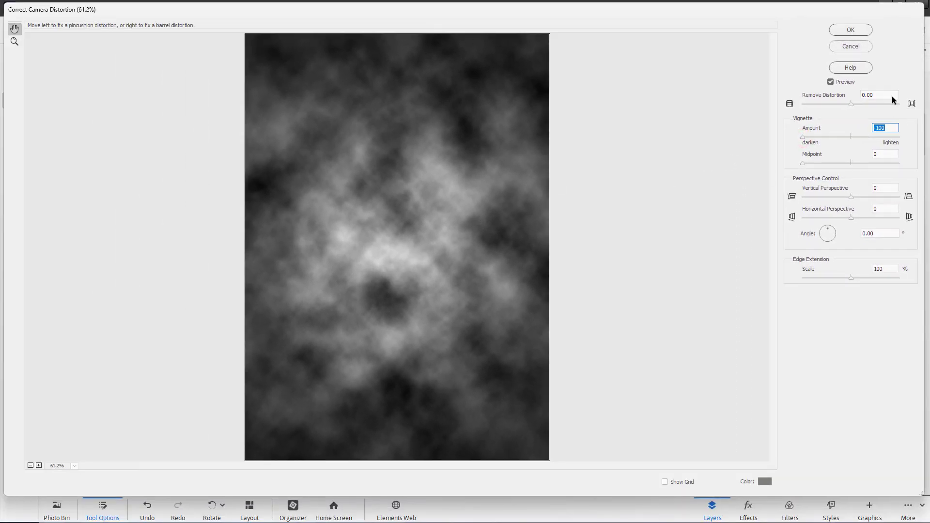
left_click(852, 31)
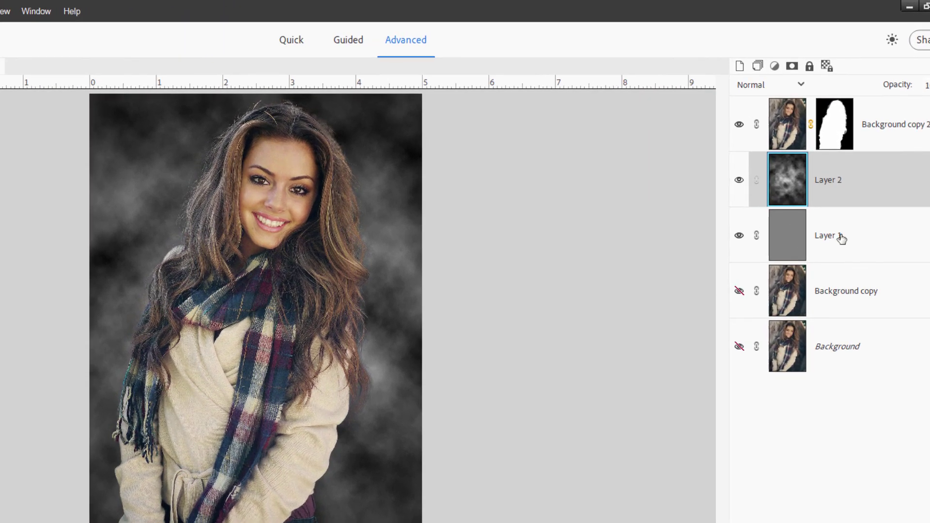
Step: Try Darken and Multiply, then set Layer 2's blend mode to Hard Light
left_click(771, 88)
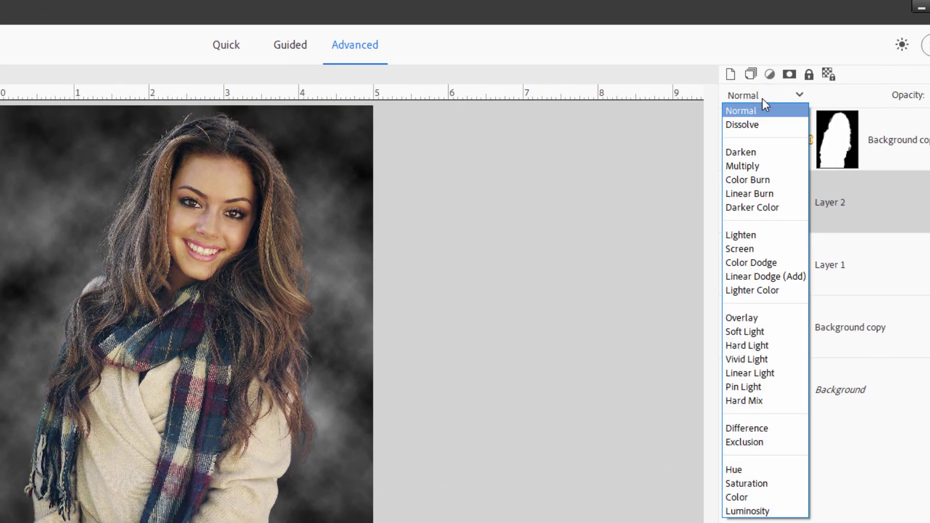
left_click(754, 151)
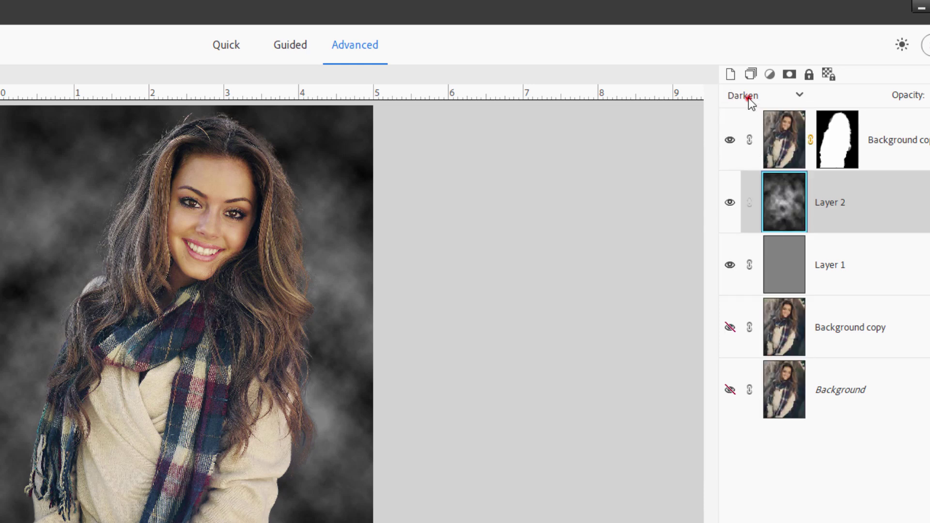
left_click(748, 95)
left_click(742, 166)
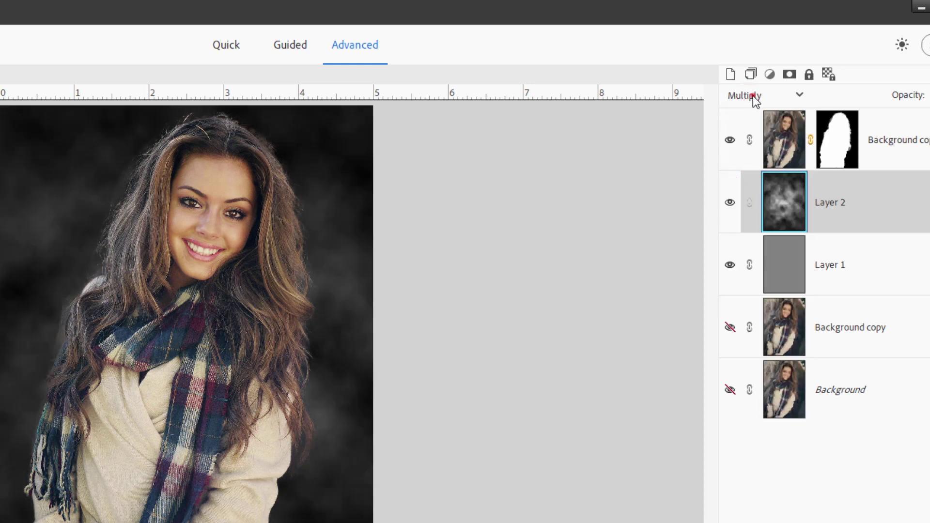
left_click(754, 97)
left_click(761, 345)
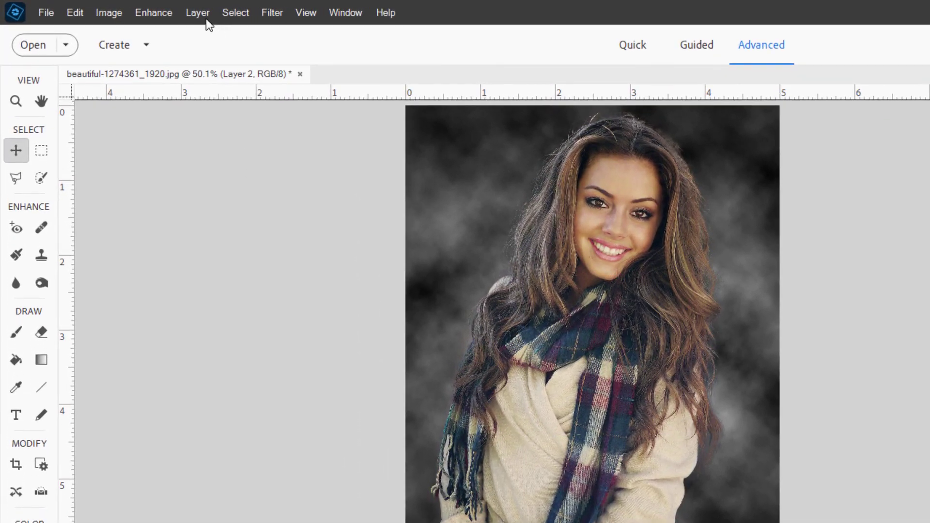
Step: Add a Photo Filter adjustment layer clipped to the layer below
left_click(134, 9)
mouse_move(240, 136)
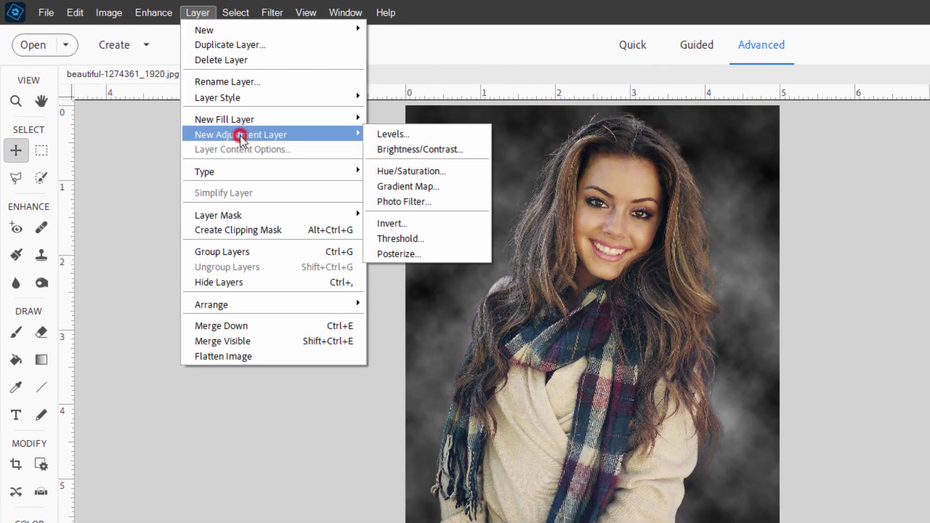
left_click(404, 202)
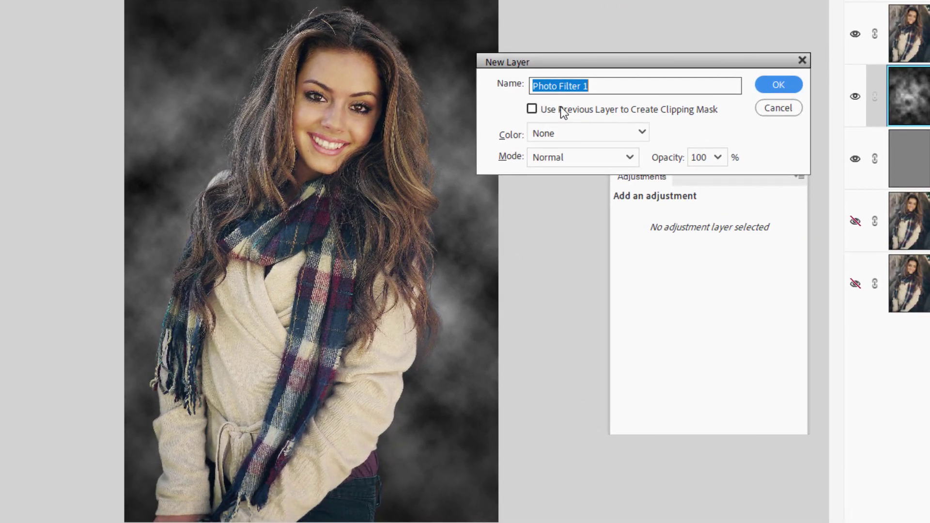
left_click(719, 179)
left_click(774, 88)
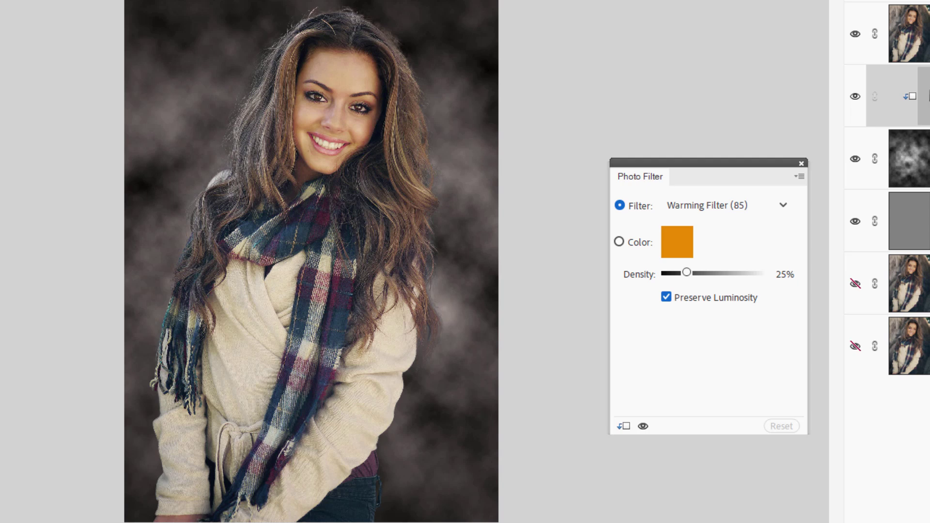
Step: Choose the Cooling Filter (80) preset at 25% density and close the panel
left_click(704, 205)
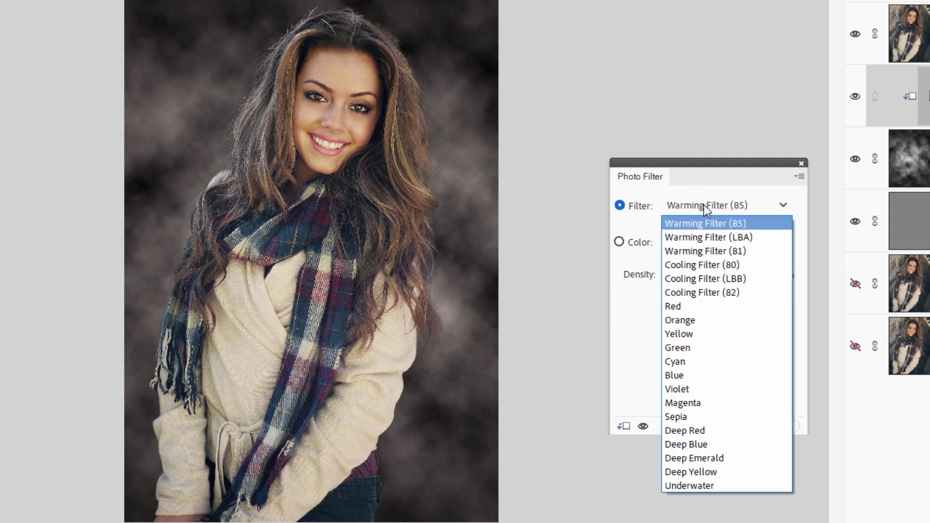
left_click(701, 264)
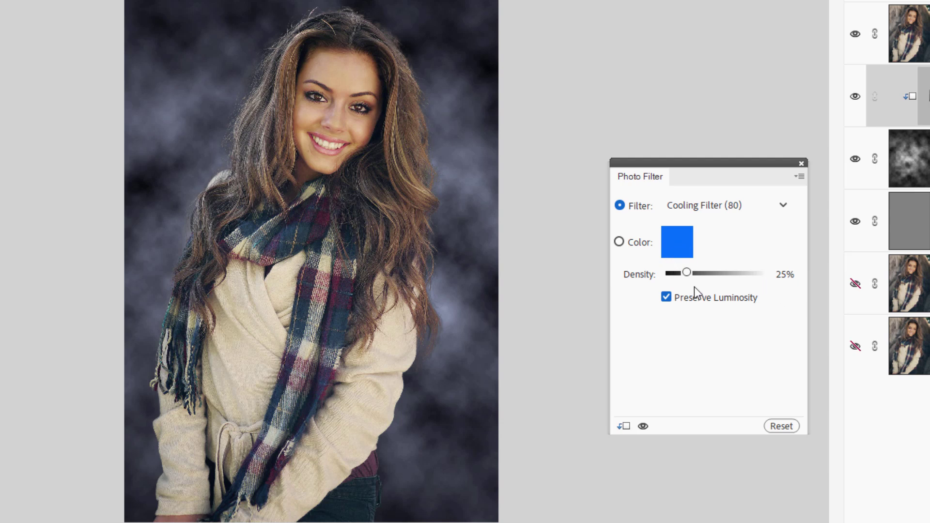
left_click(801, 164)
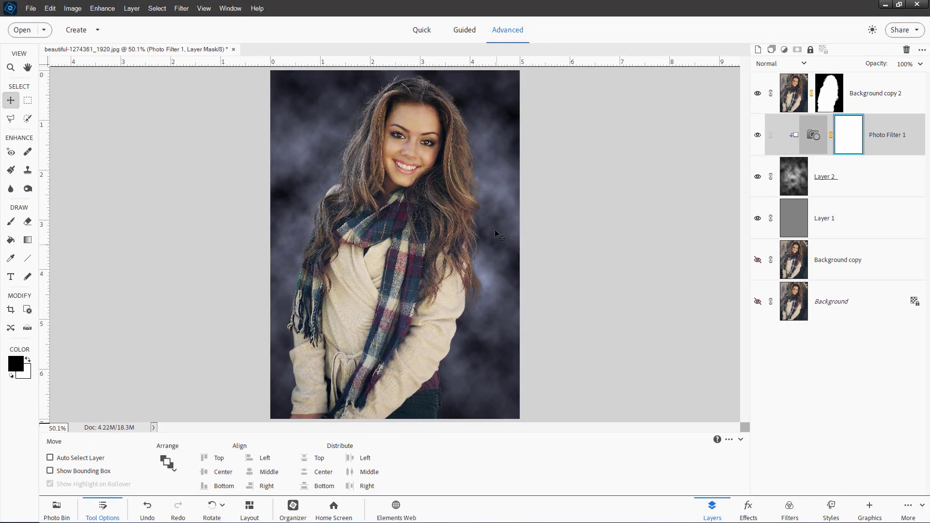
Step: Add a clipped Levels 1 adjustment layer on cloud Layer 2
left_click(842, 177)
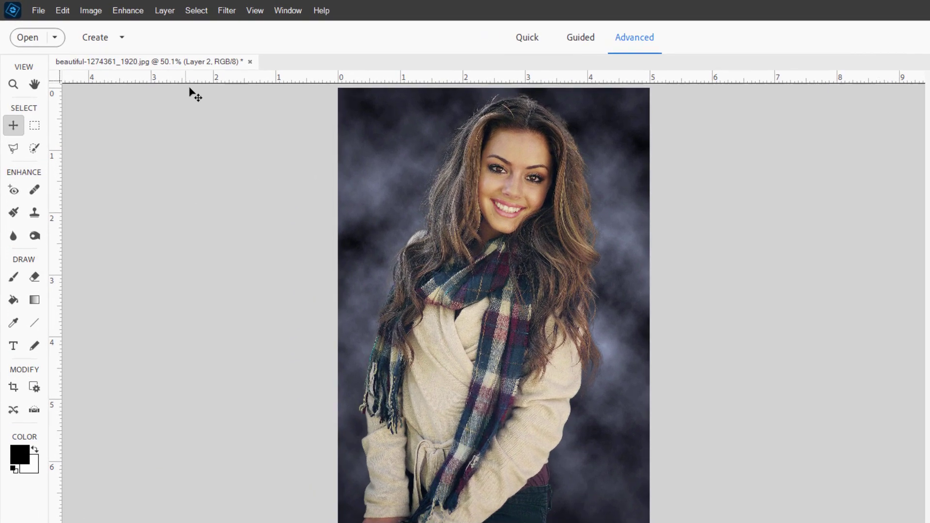
left_click(165, 10)
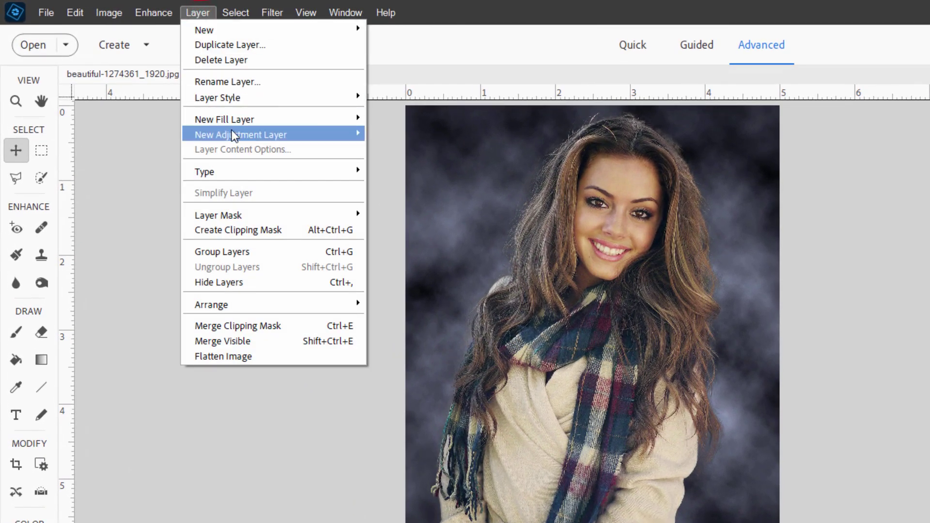
mouse_move(233, 135)
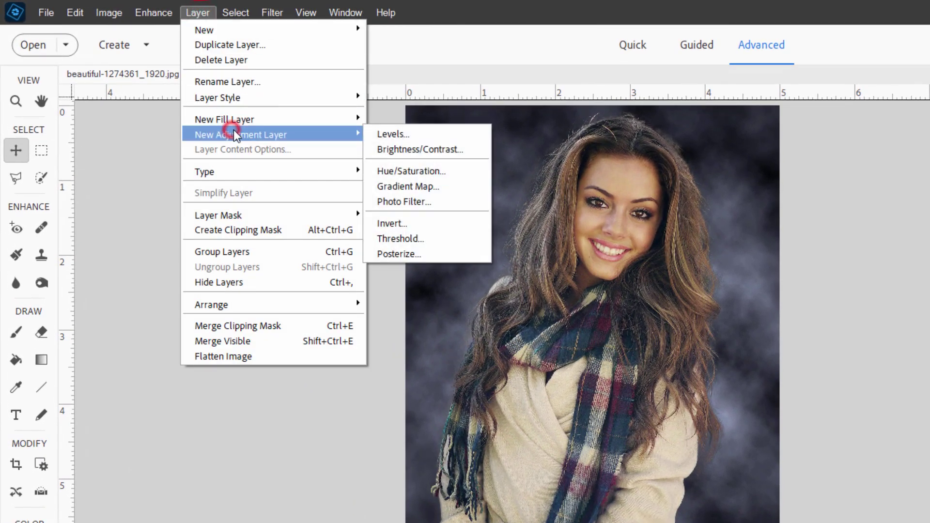
left_click(376, 135)
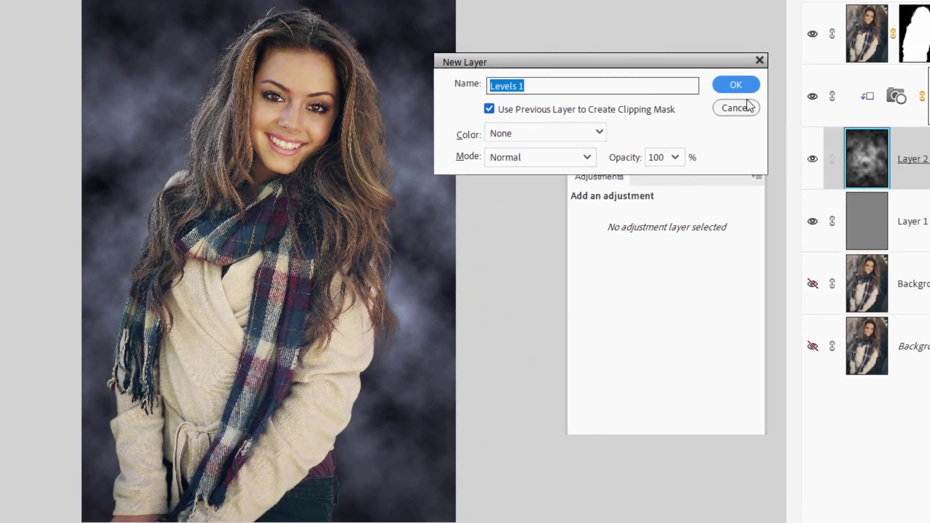
left_click(925, 152)
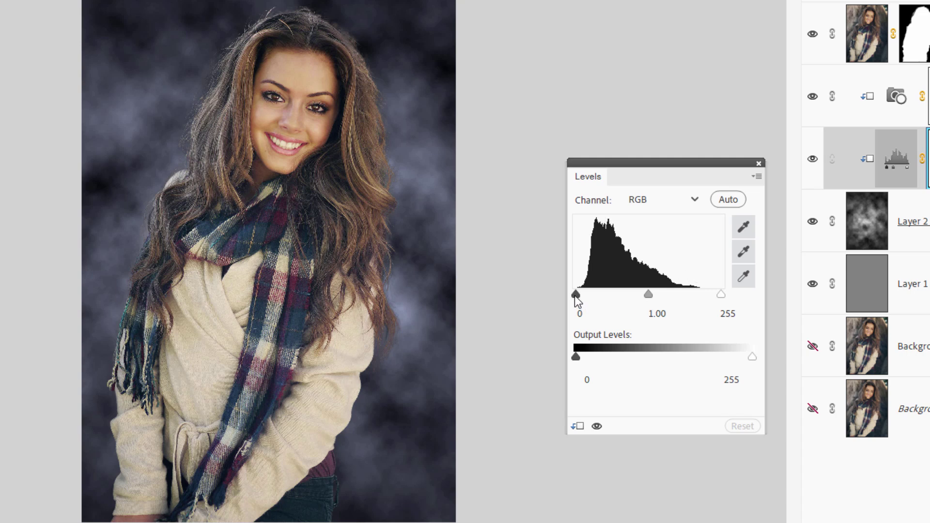
Step: Set the clouds' input levels to black 10 and white 210
left_click_drag(575, 294, 578, 293)
left_click(579, 293)
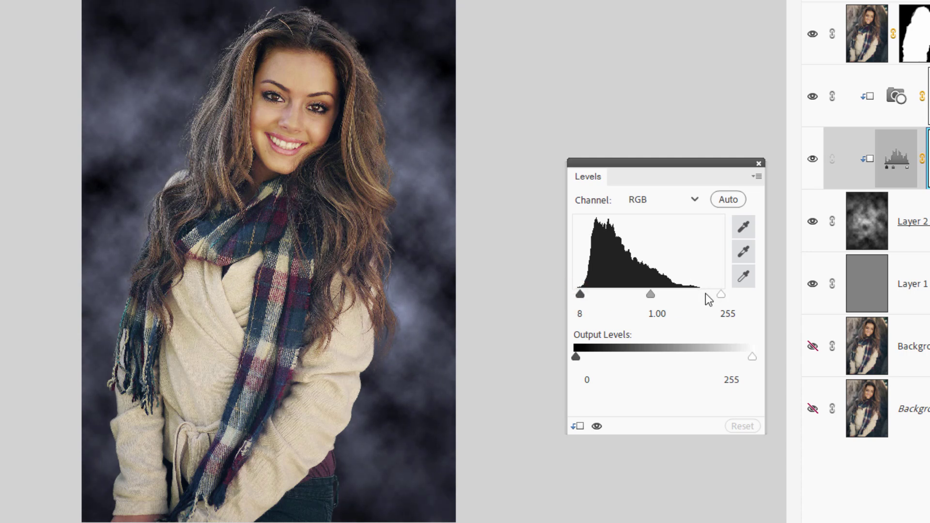
left_click_drag(721, 294, 698, 298)
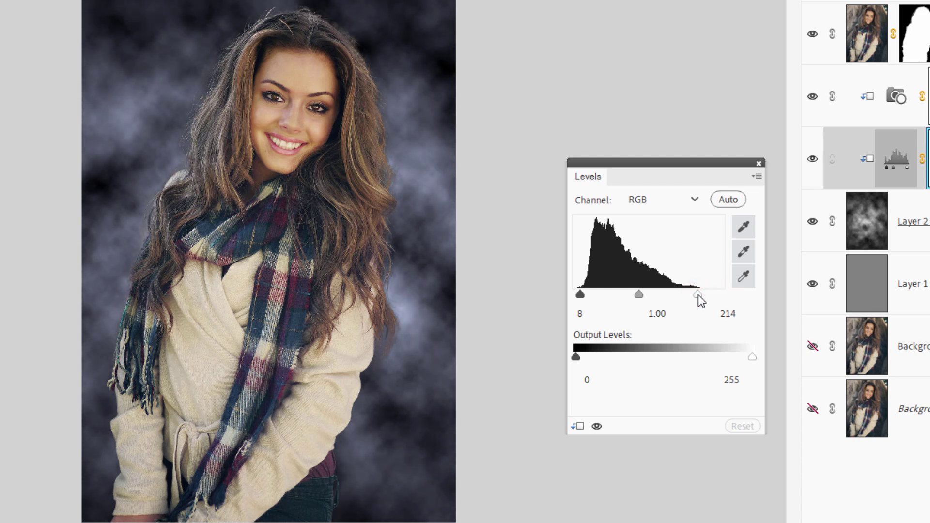
left_click_drag(580, 294, 582, 294)
left_click_drag(699, 294, 697, 294)
Step: Toggle the Levels effect on and off to compare, then close the panel
left_click(596, 427)
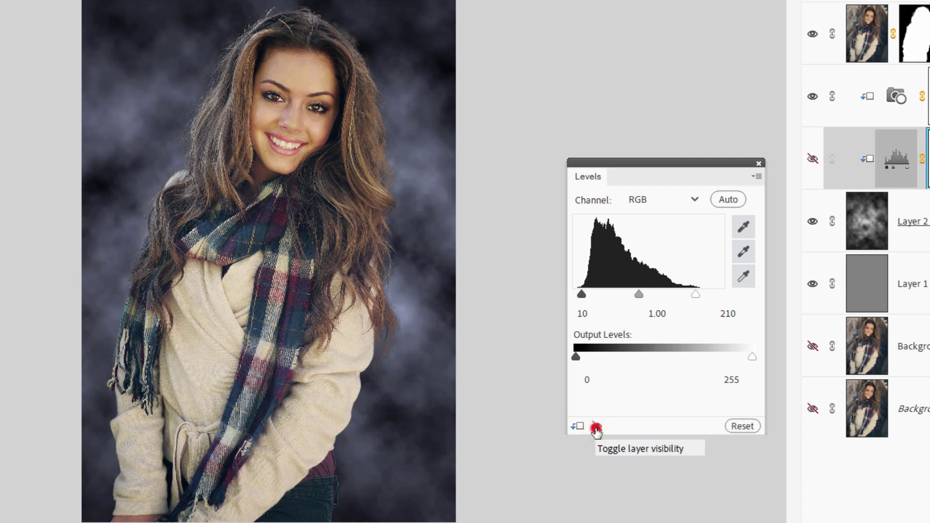
left_click(596, 427)
left_click(596, 427)
left_click(596, 427)
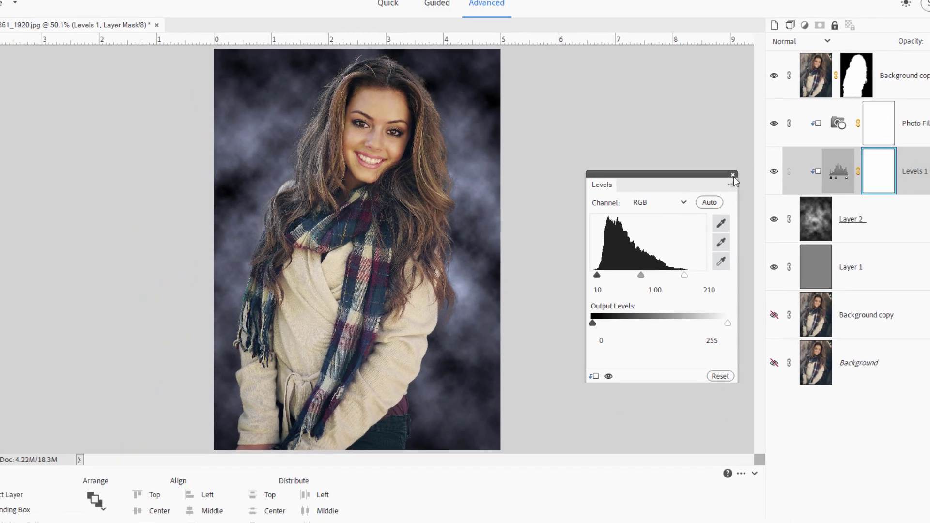
left_click(759, 163)
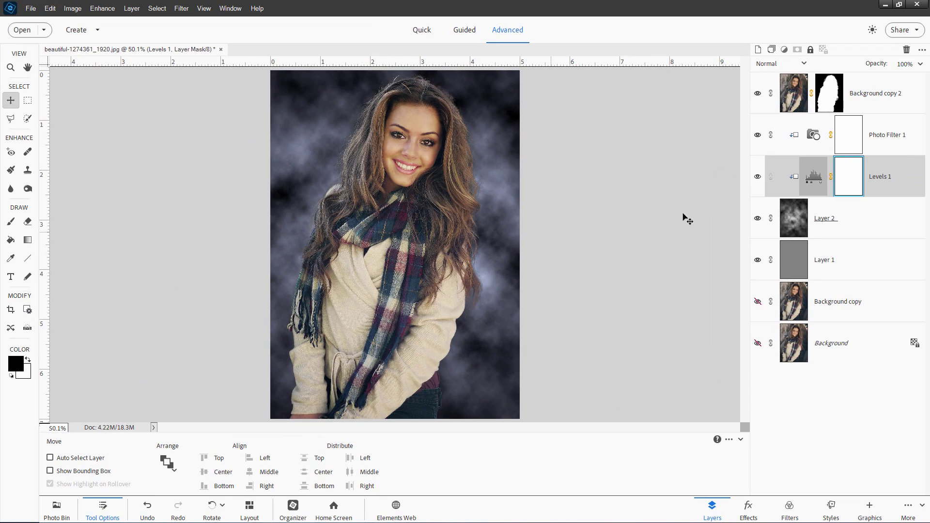
Step: Add a Levels 2 adjustment layer clipped to the Background copy 2 subject
left_click(878, 105)
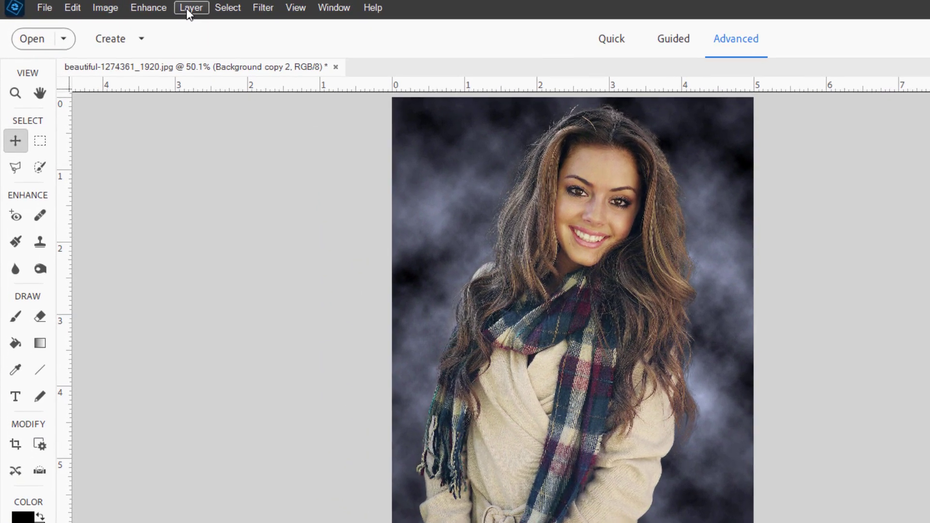
left_click(130, 8)
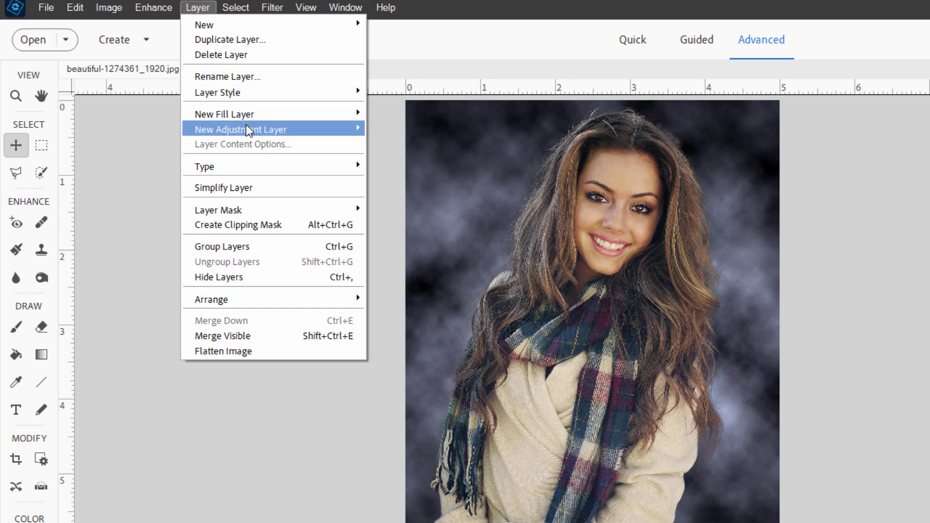
mouse_move(246, 129)
left_click(380, 129)
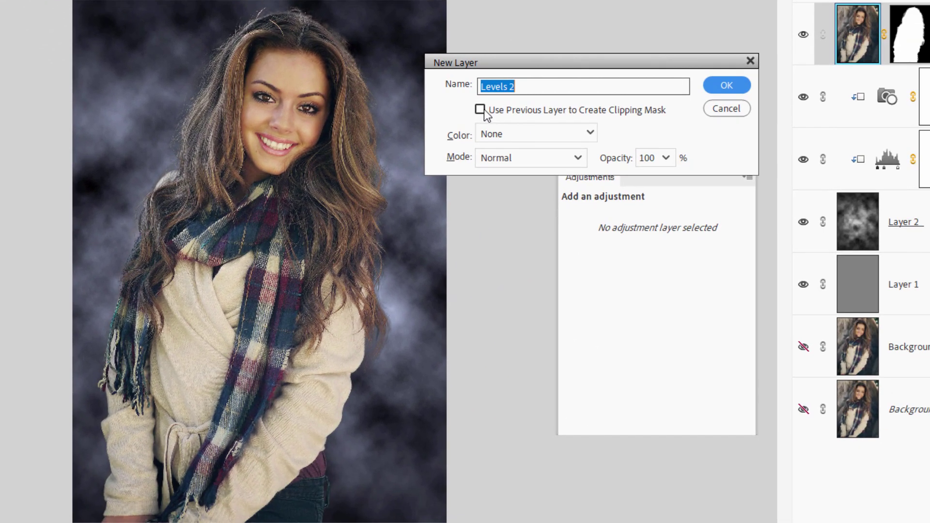
left_click(571, 136)
left_click(809, 113)
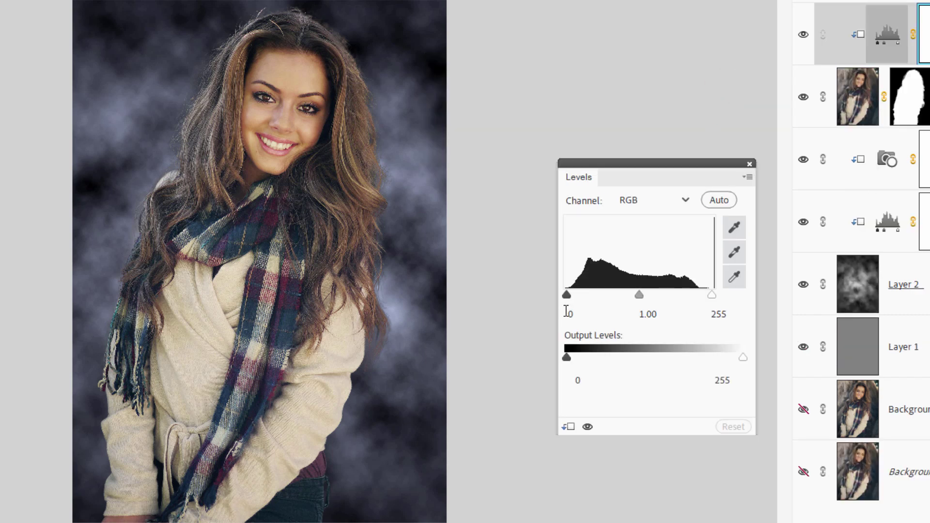
Step: Set the subject's input levels to about 11, 1.12 and 219, then close the panel
left_click_drag(567, 295, 569, 294)
left_click_drag(711, 295, 698, 294)
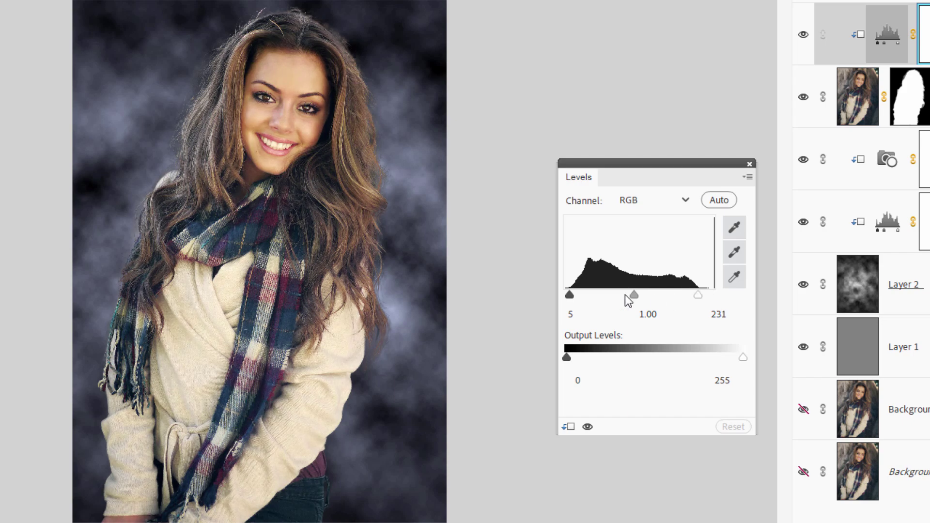
mouse_move(569, 296)
left_mouse_down()
mouse_move(603, 295)
mouse_move(573, 293)
left_mouse_up()
left_click_drag(698, 294, 692, 291)
left_click_drag(632, 294, 629, 295)
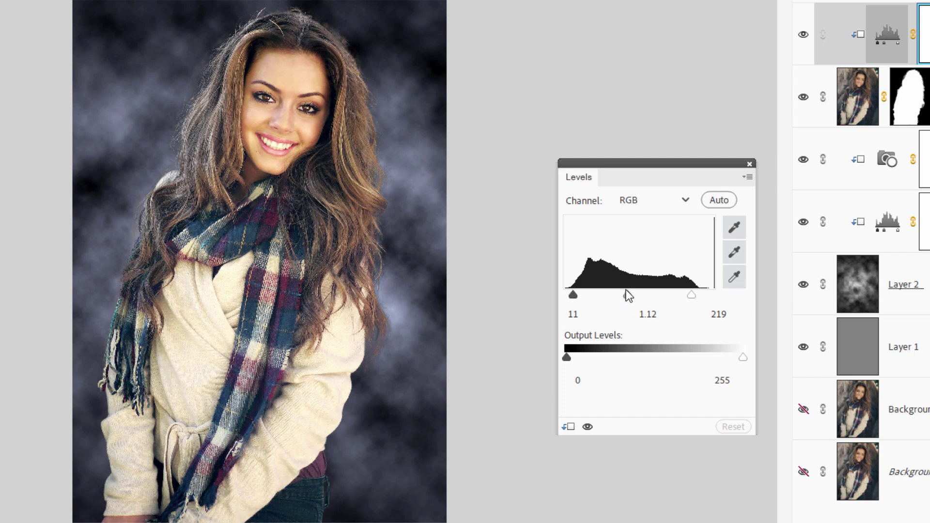
left_click(750, 163)
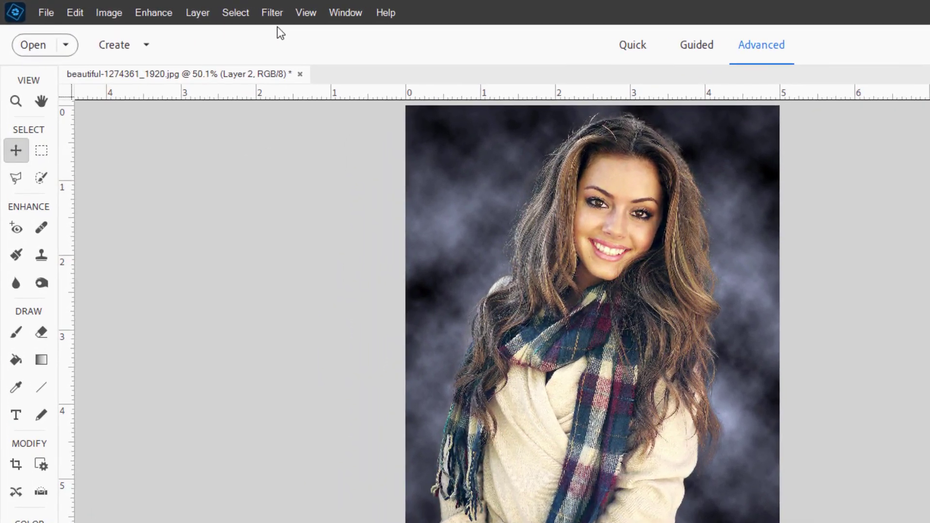
Step: Blur the cloud layer with a Gaussian Blur of 5-pixel radius
left_click(272, 12)
left_click(300, 116)
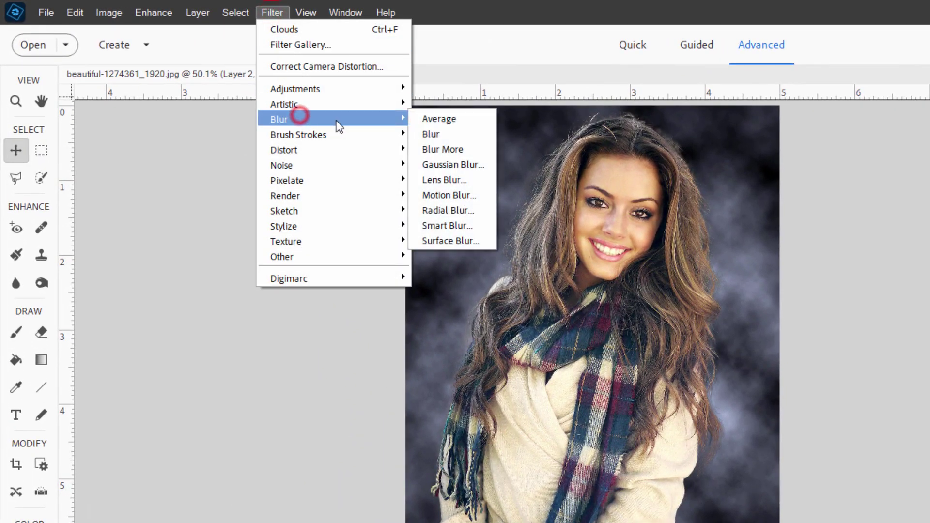
left_click(454, 164)
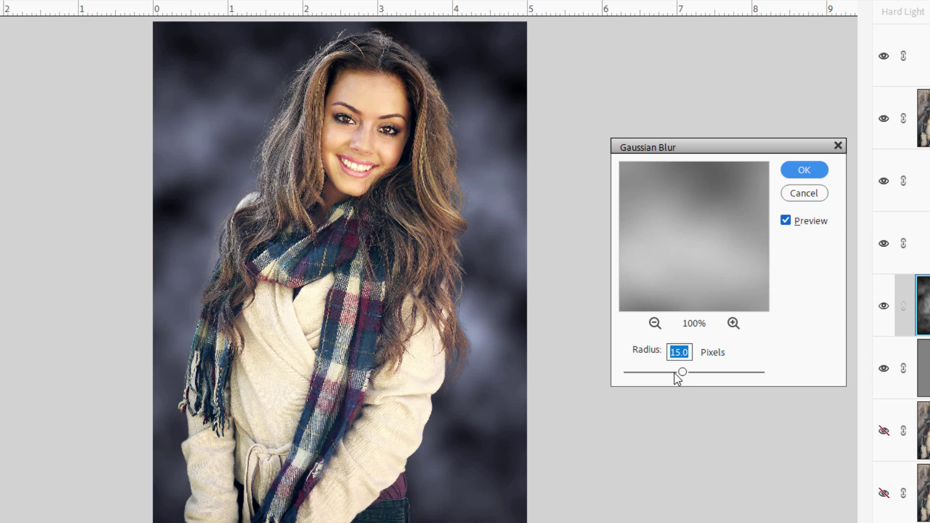
left_click_drag(676, 373, 624, 372)
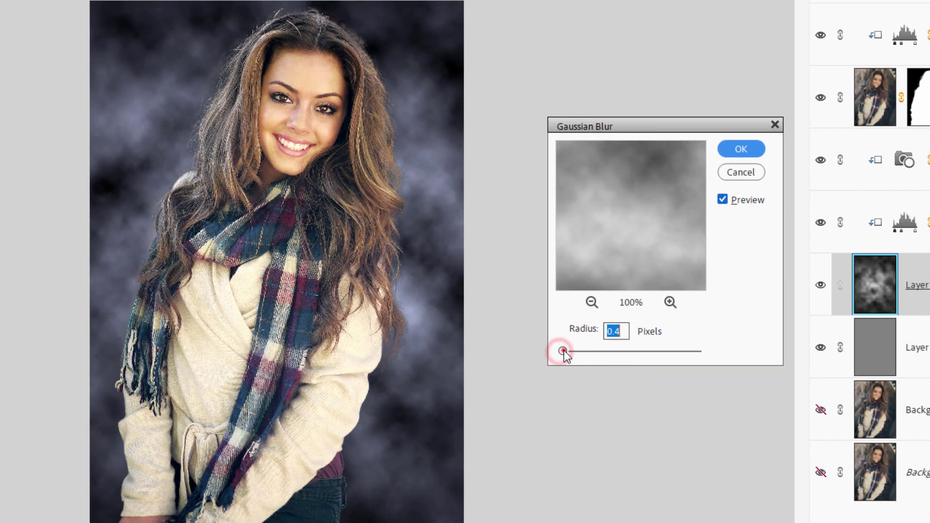
left_click_drag(564, 350, 592, 351)
type("5")
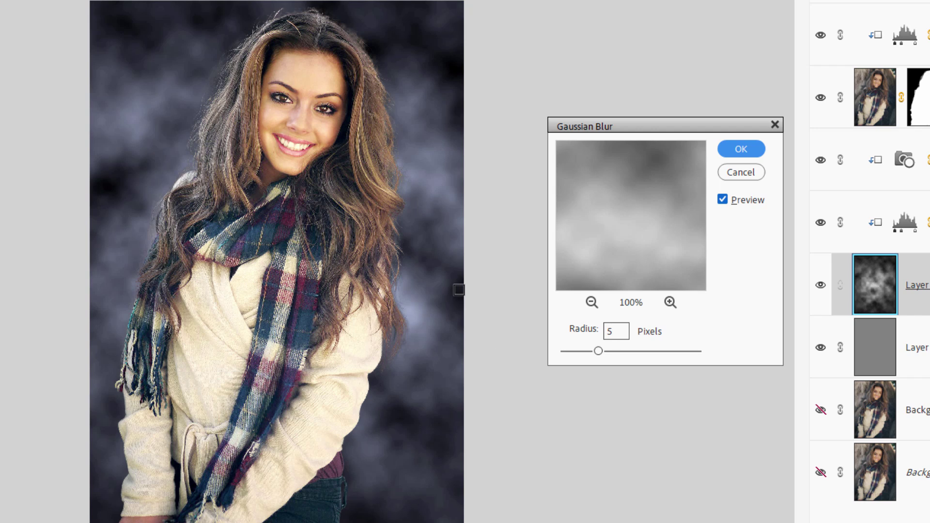
left_click(743, 147)
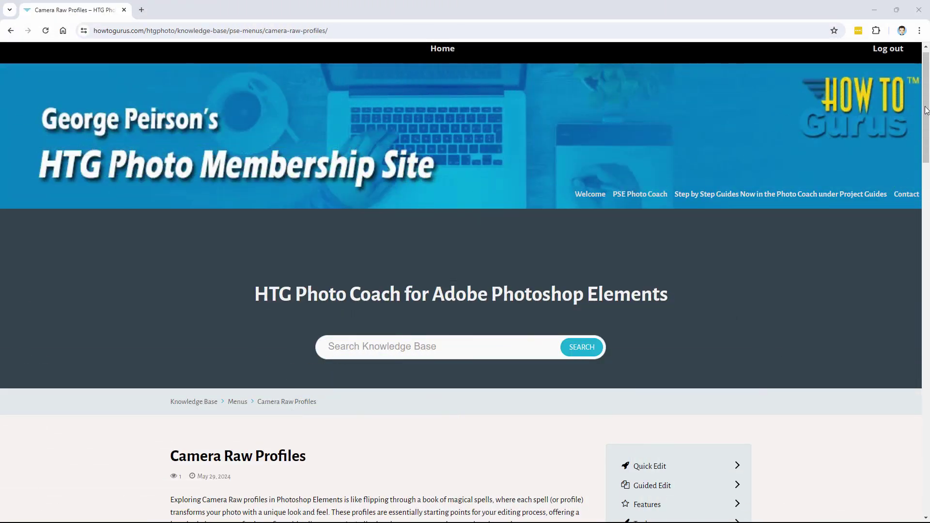
left_click_drag(925, 111, 928, 154)
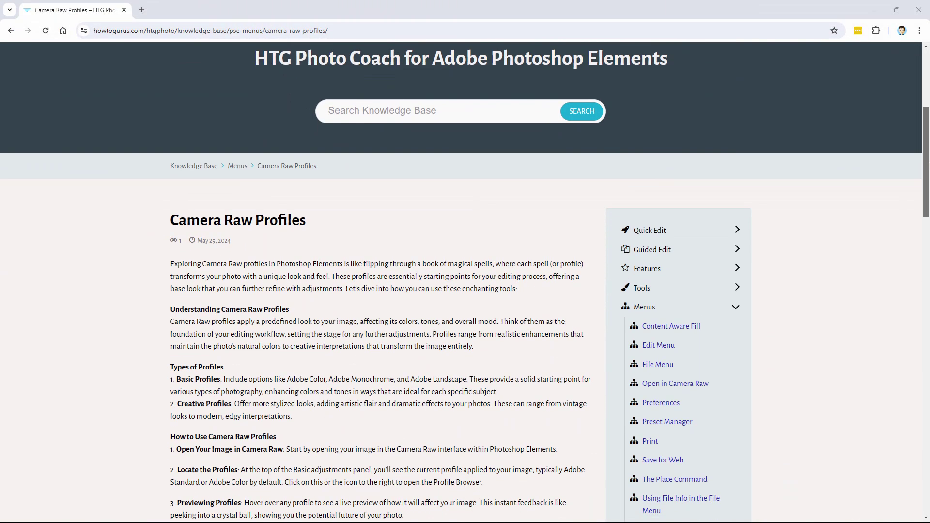
left_click_drag(928, 166, 928, 241)
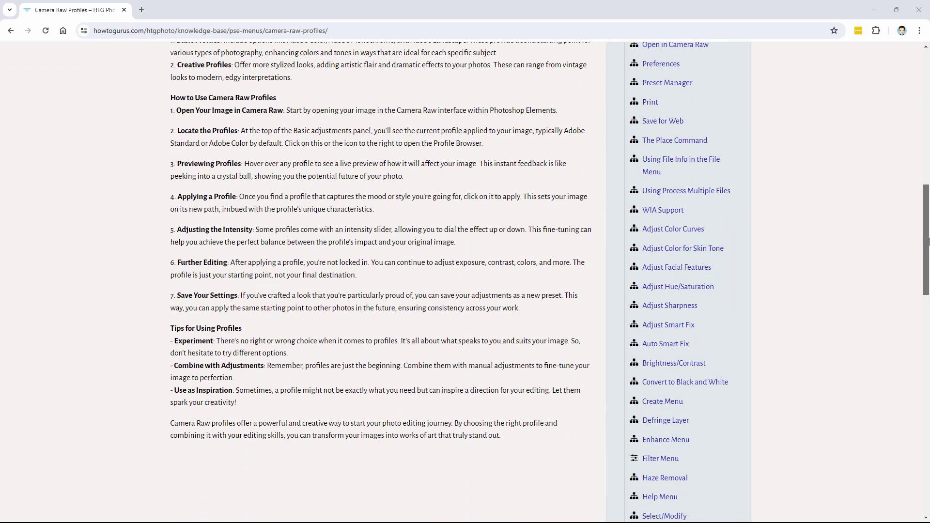
scroll(863, 258, "up", 1)
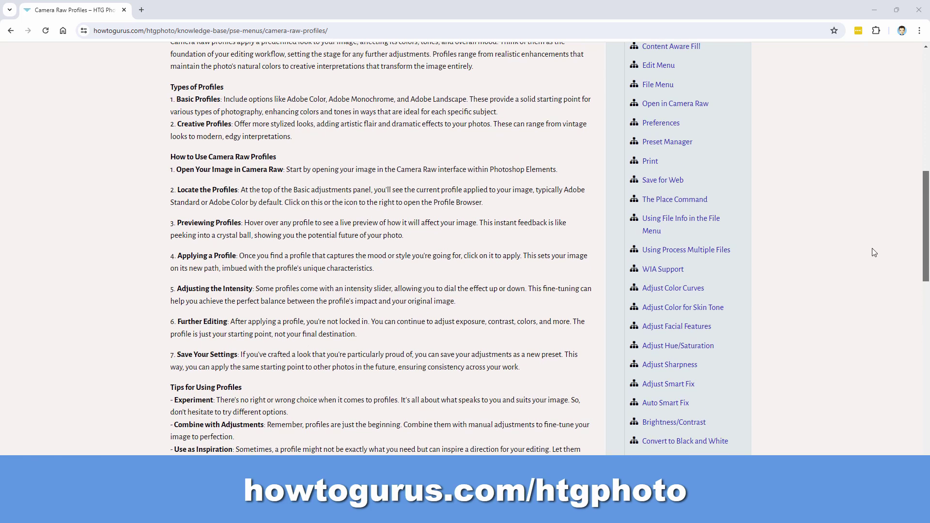